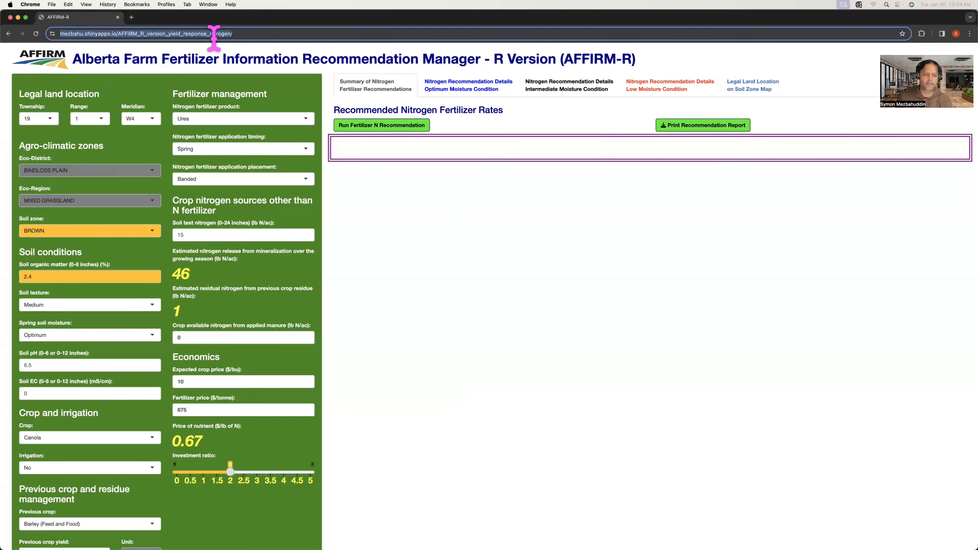
{"action": "left_click", "coordinate": [263, 33]}
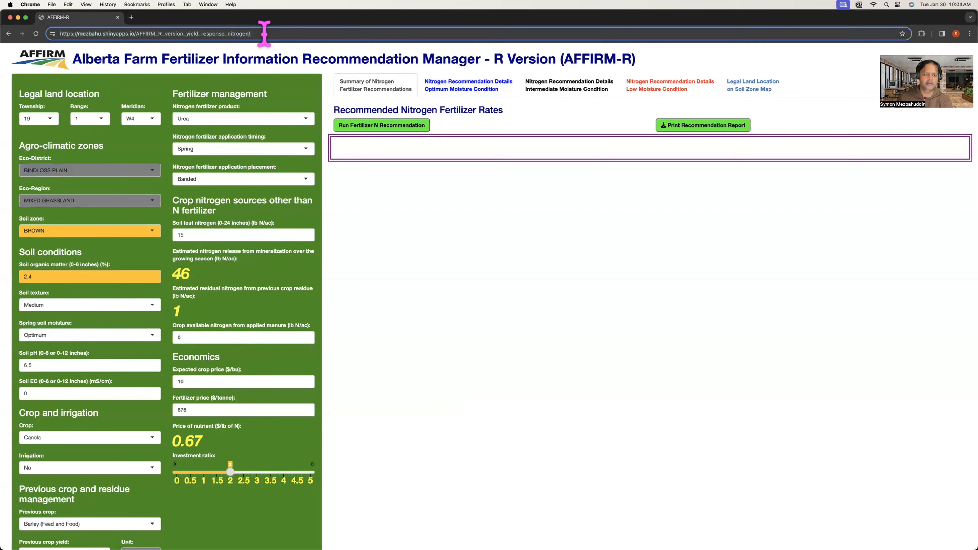
{"action": "left_click", "coordinate": [255, 46]}
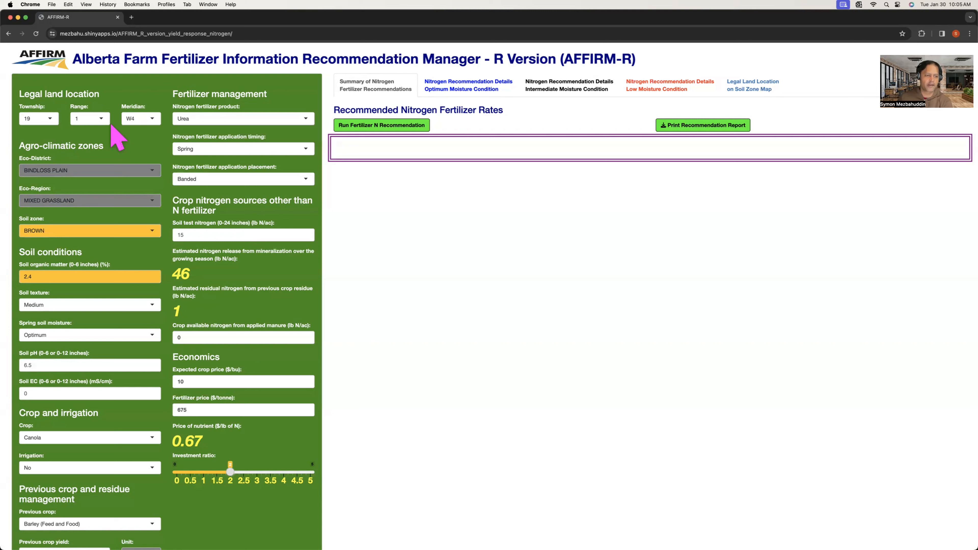
Step: Look through the township, range and meridian choices and the eco-district and eco-region fields for the field's location
{"action": "left_click", "coordinate": [51, 118]}
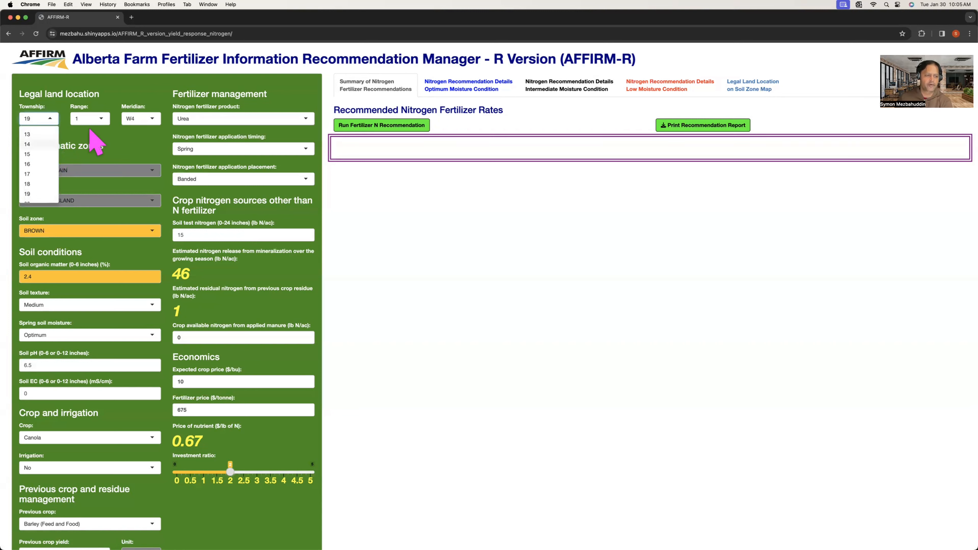
{"action": "left_click", "coordinate": [100, 118]}
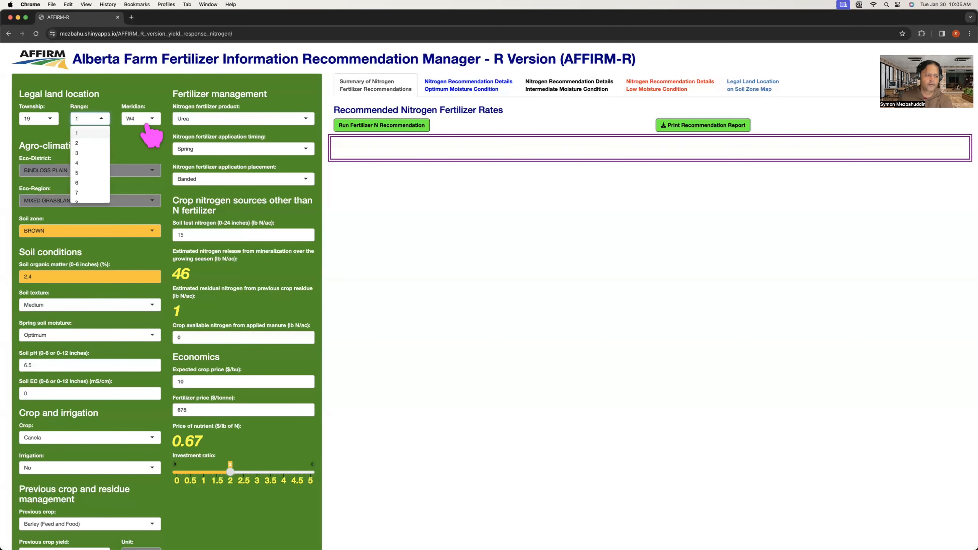
{"action": "left_click", "coordinate": [137, 119]}
{"action": "left_click", "coordinate": [90, 141]}
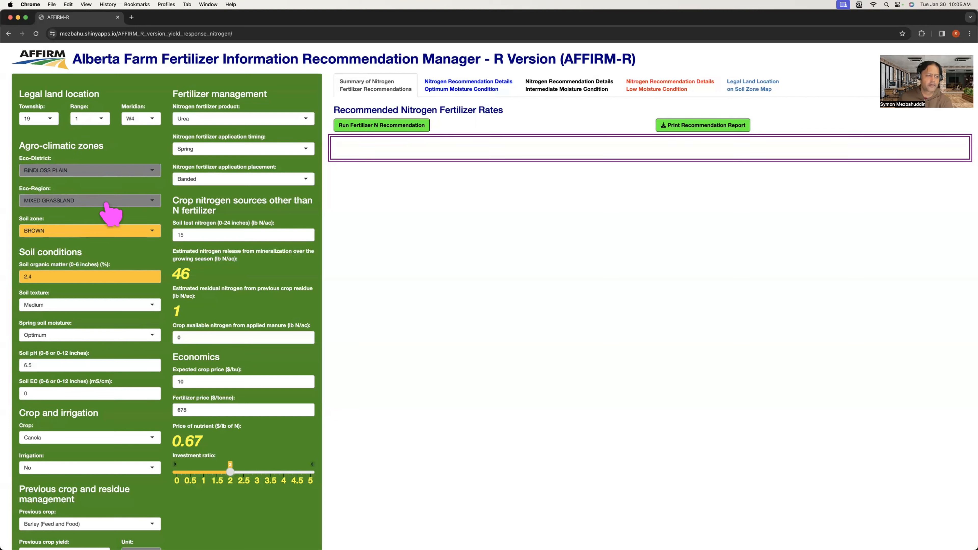
{"action": "left_click", "coordinate": [83, 170]}
{"action": "left_click", "coordinate": [87, 198]}
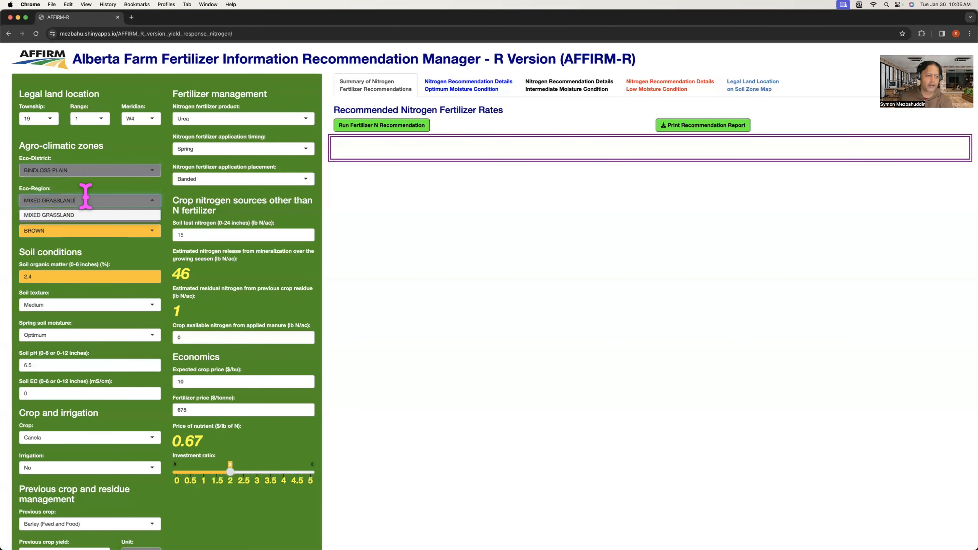
{"action": "left_click", "coordinate": [133, 155]}
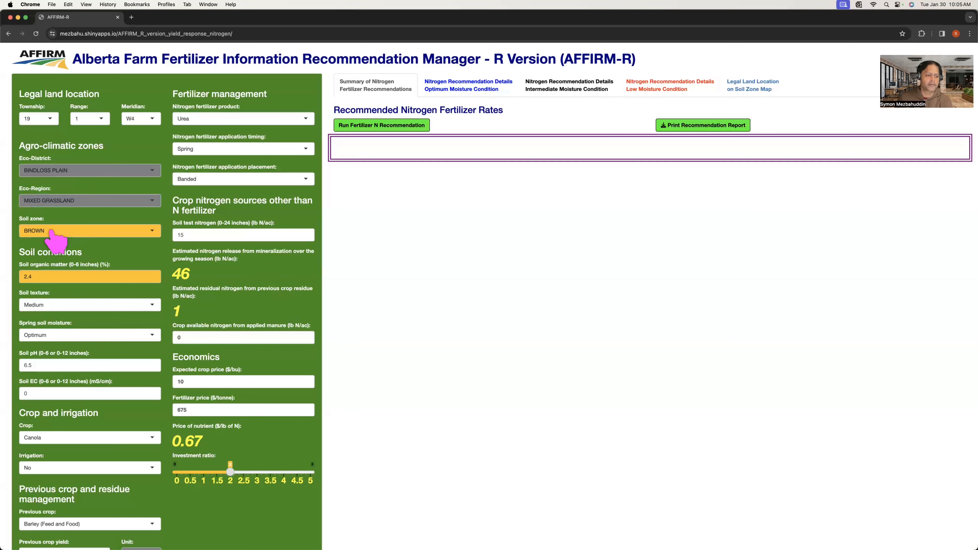
Step: Choose BROWN as the soil zone and try soil organic matter values of 2.8 and 2.2 %, ending with 2.9 %
{"action": "left_click", "coordinate": [120, 234]}
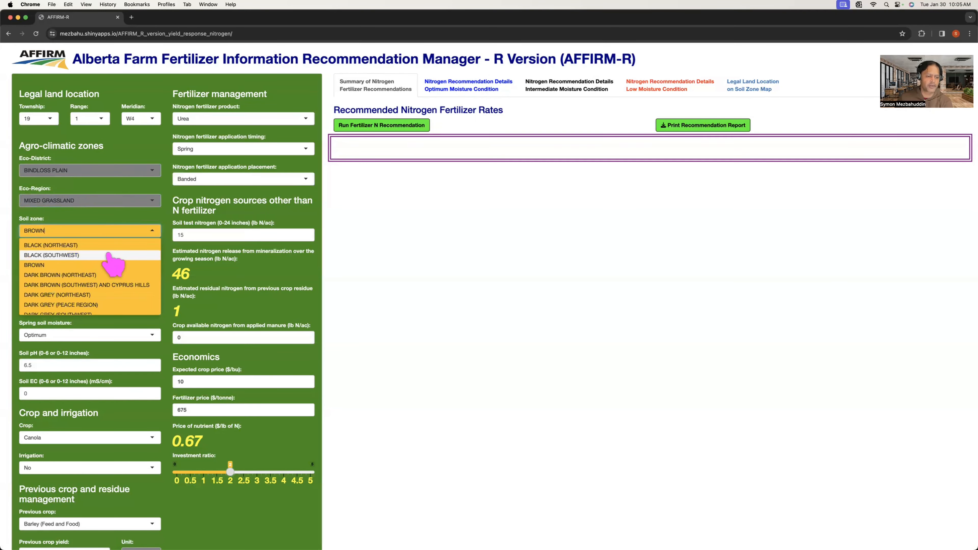
{"action": "left_click", "coordinate": [89, 265]}
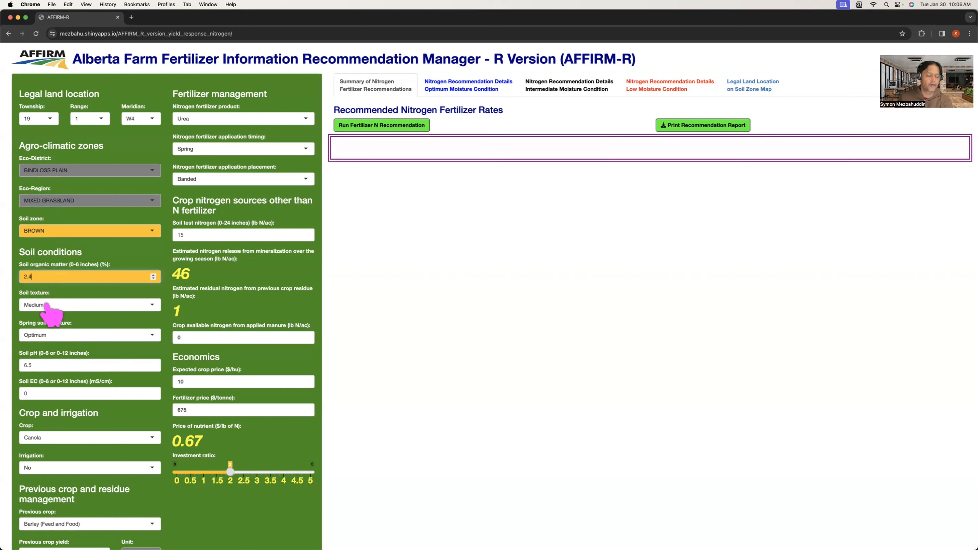
{"action": "left_click_drag", "start_coordinate": [33, 277], "coordinate": [15, 276]}
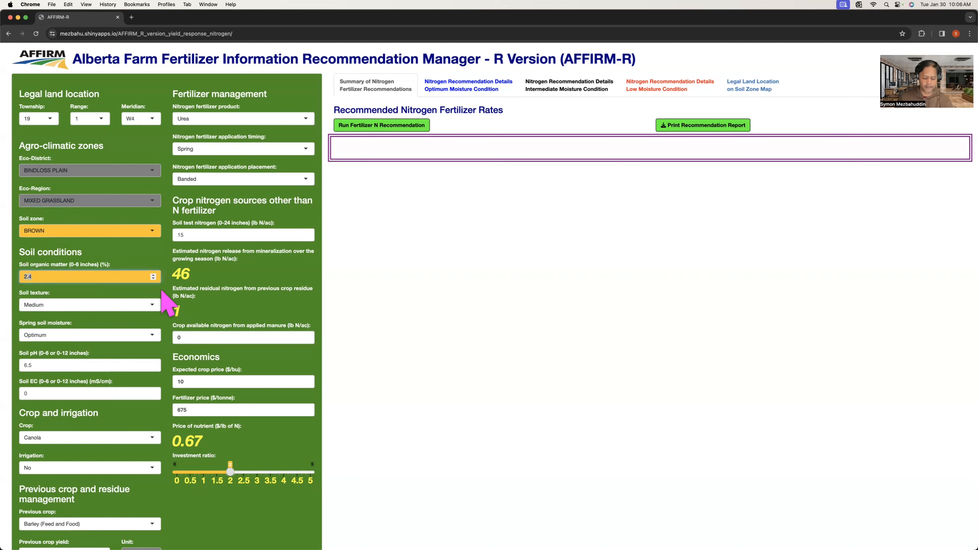
{"action": "type", "text": "2"}
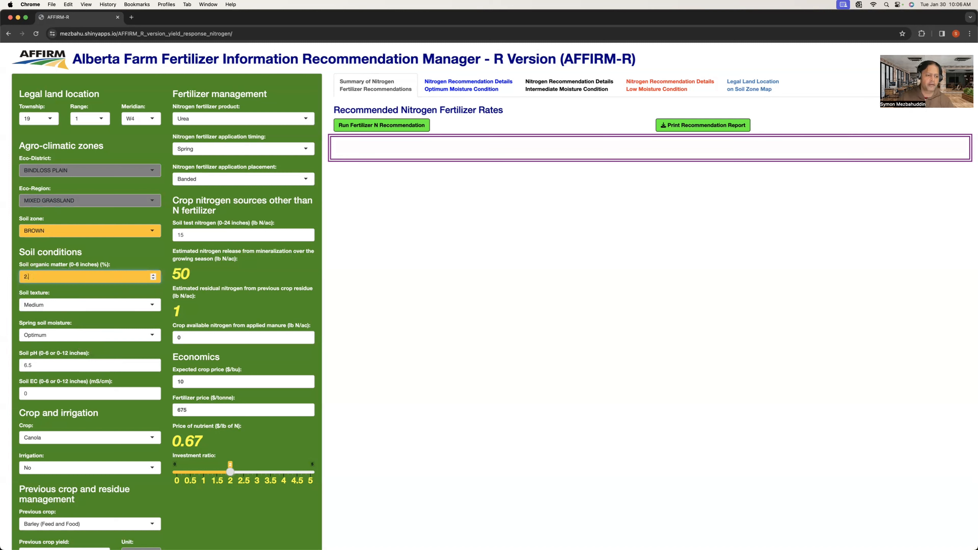
{"action": "type", "text": ".8"}
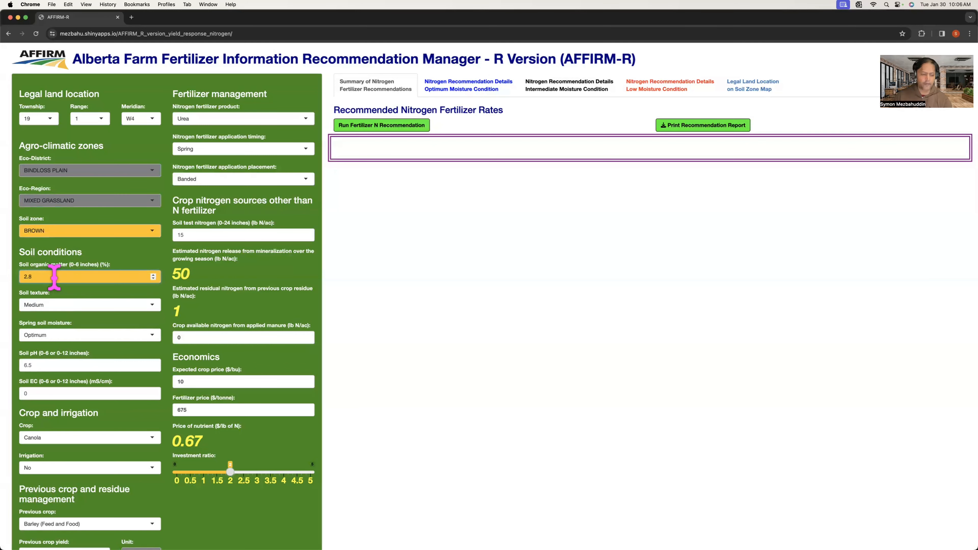
{"action": "key", "text": "BackSpace"}
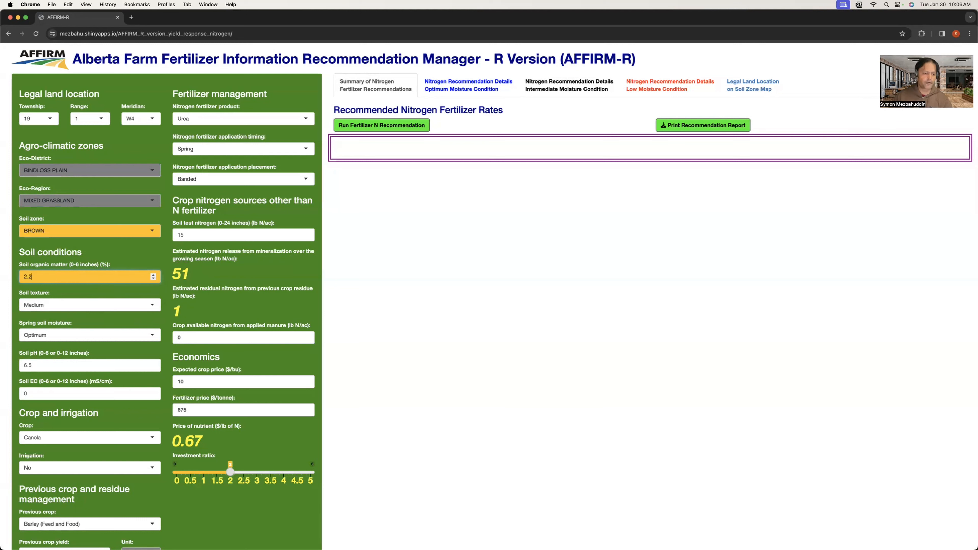
{"action": "key", "text": "BackSpace"}
{"action": "type", "text": "2"}
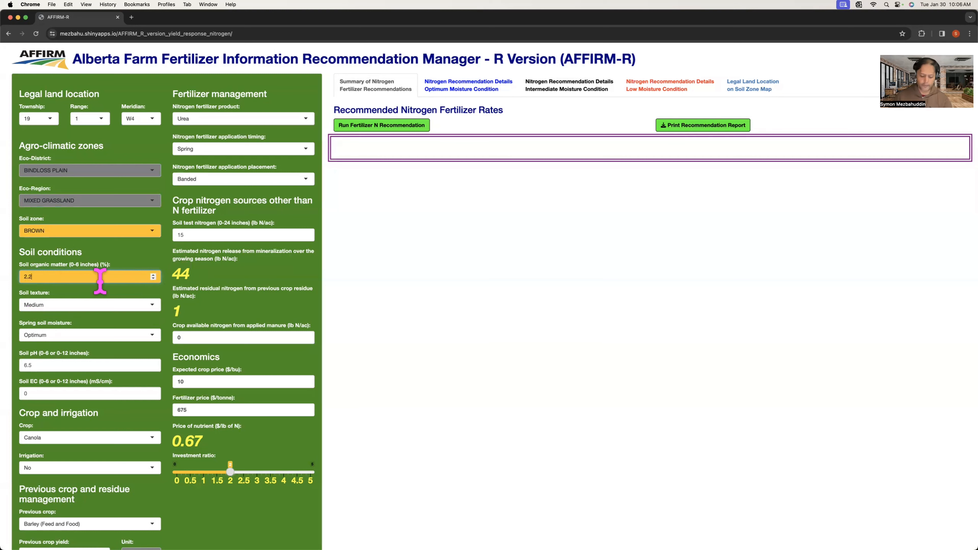
{"action": "key", "text": "BackSpace"}
{"action": "type", "text": "9"}
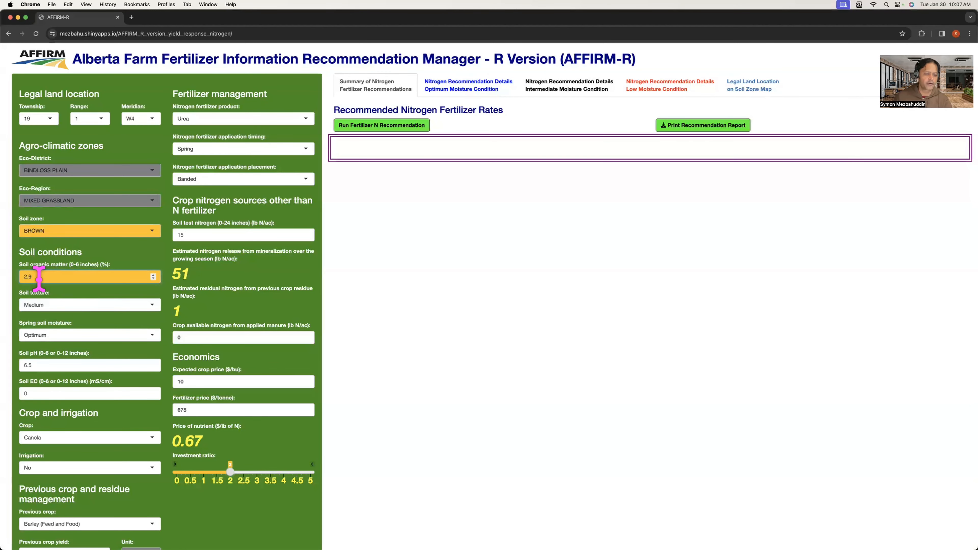
Step: Look through the soil texture options, switch the texture to Coarse and set it back to Medium
{"action": "left_click", "coordinate": [58, 305]}
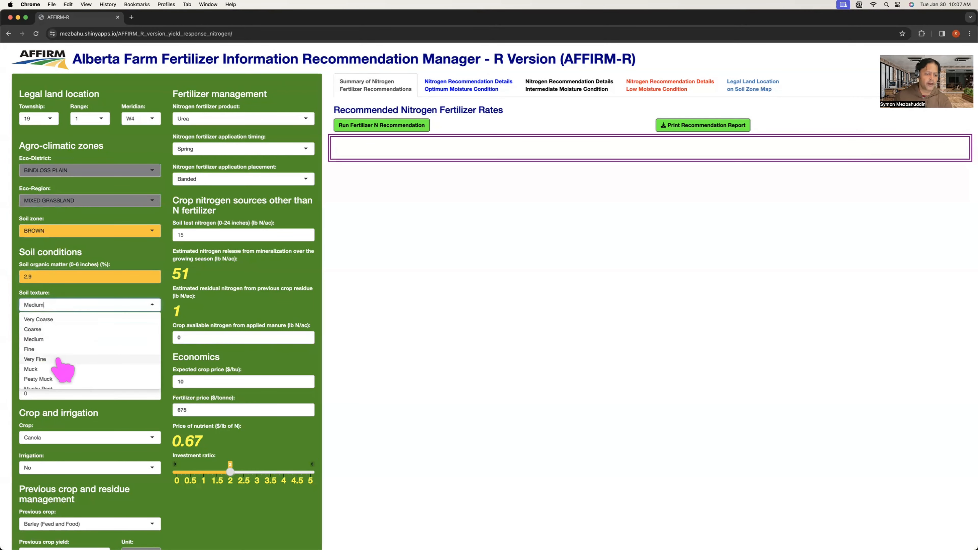
{"action": "scroll", "coordinate": [58, 364], "scroll_direction": "down", "scroll_amount": 2}
{"action": "scroll", "coordinate": [58, 361], "scroll_direction": "up", "scroll_amount": 2}
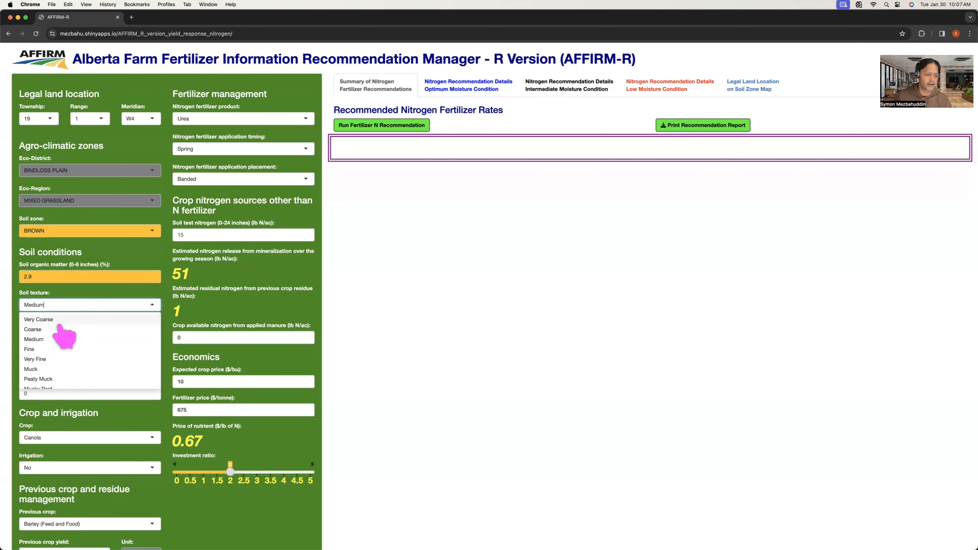
{"action": "scroll", "coordinate": [56, 362], "scroll_direction": "down", "scroll_amount": 2}
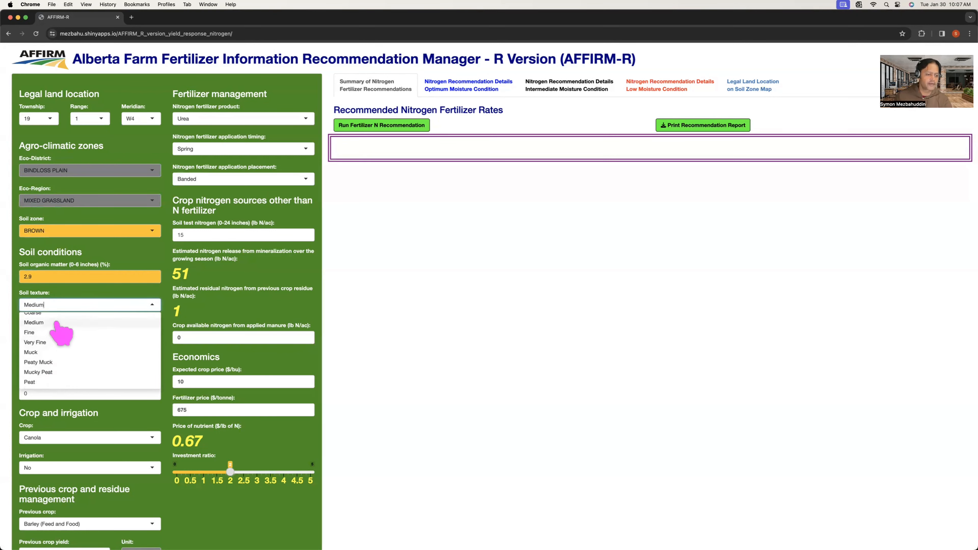
{"action": "scroll", "coordinate": [61, 331], "scroll_direction": "up", "scroll_amount": 2}
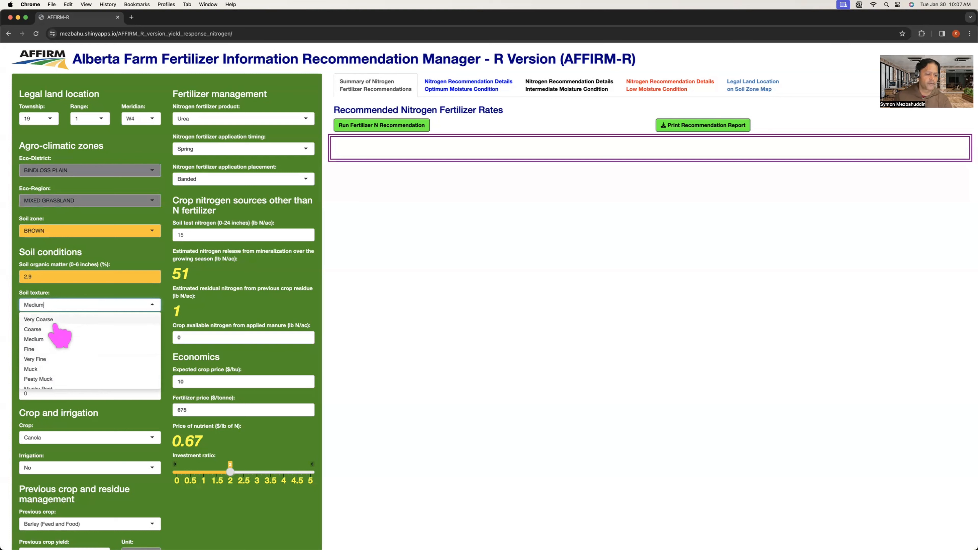
{"action": "left_click", "coordinate": [54, 329]}
{"action": "left_click", "coordinate": [63, 305]}
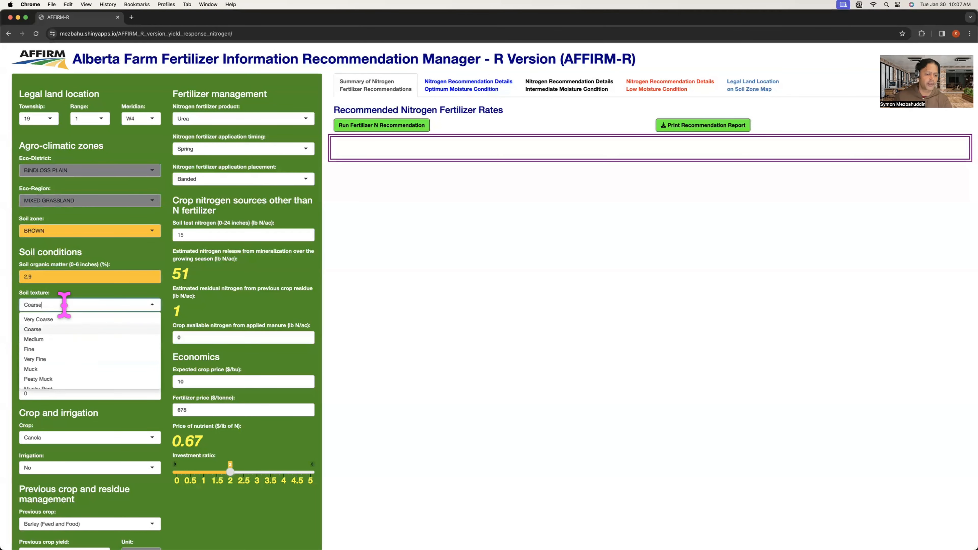
{"action": "left_click", "coordinate": [64, 339]}
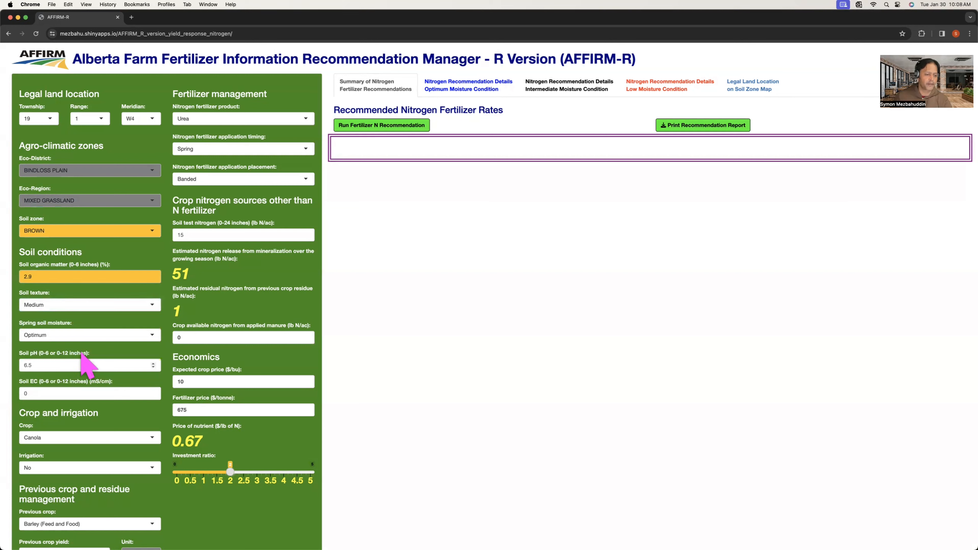
Step: Complete the soil conditions with Intermediate spring soil moisture, a soil pH of 6.8 and a soil EC of 0.5 mS/cm
{"action": "left_click", "coordinate": [58, 335]}
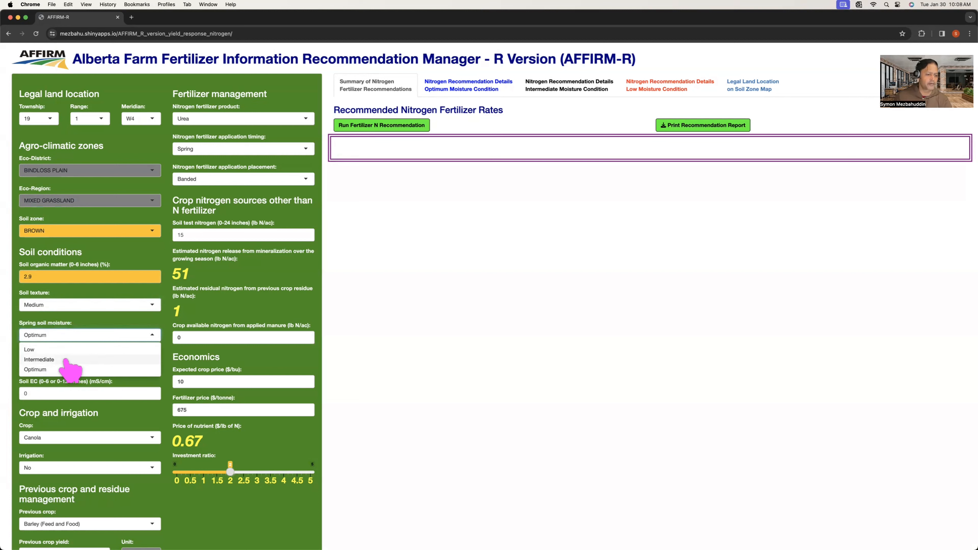
{"action": "left_click", "coordinate": [66, 359]}
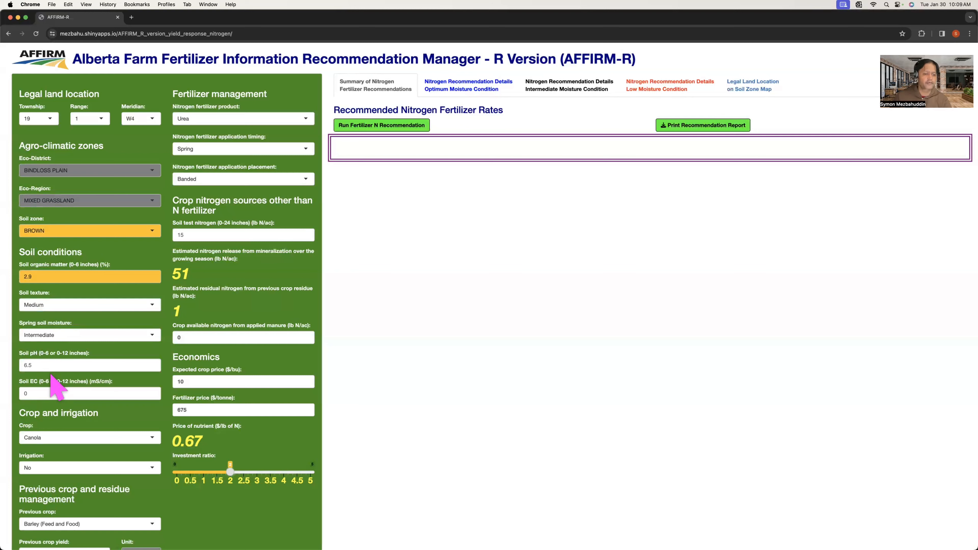
{"action": "left_click", "coordinate": [45, 366]}
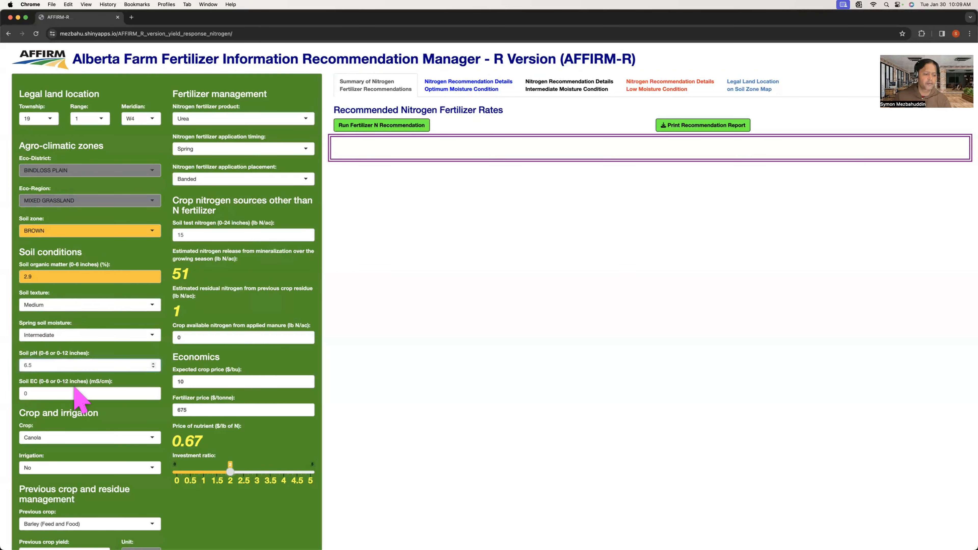
{"action": "key", "text": "BackSpace"}
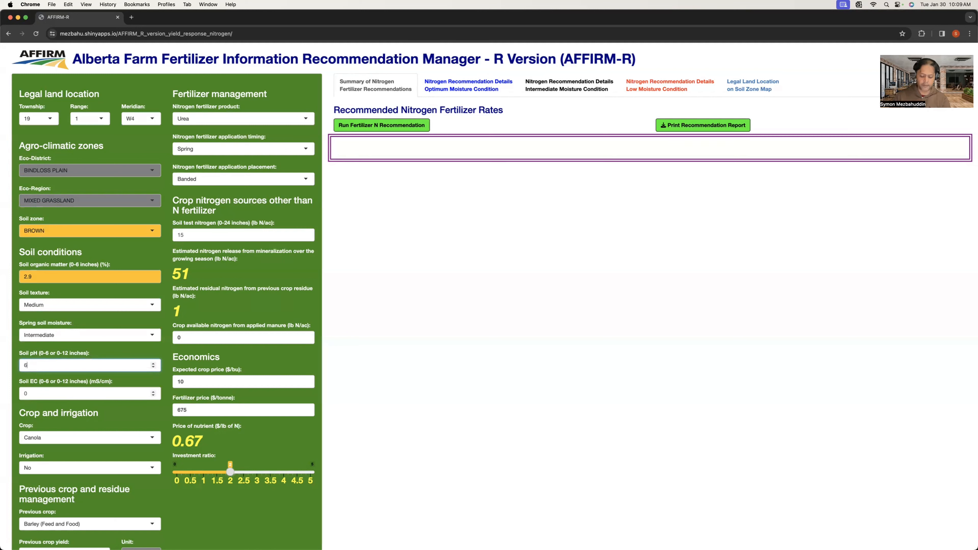
{"action": "left_click", "coordinate": [92, 394]}
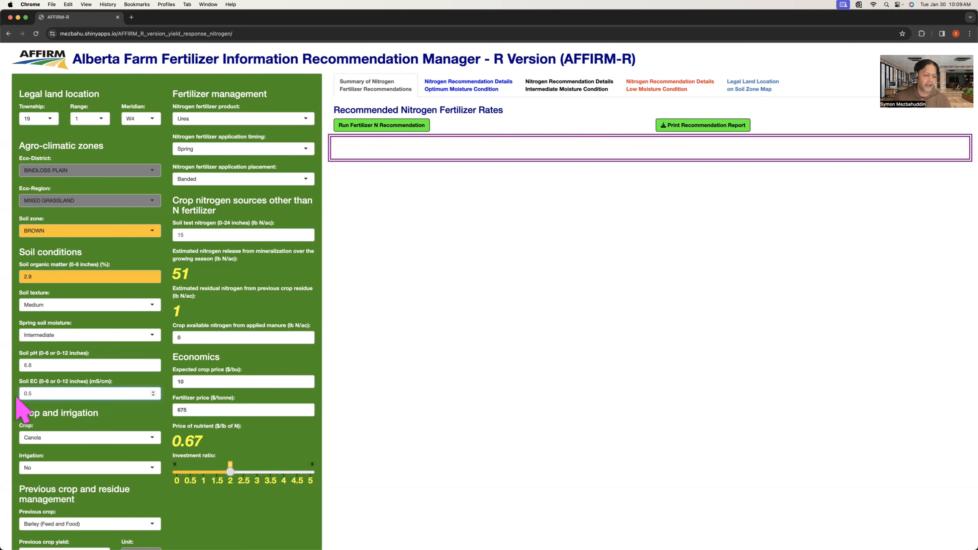
Step: Review the available crops and choose Wheat - Canada Western Red Spring (CWRS) as the crop
{"action": "scroll", "coordinate": [39, 420], "scroll_direction": "down", "scroll_amount": 2}
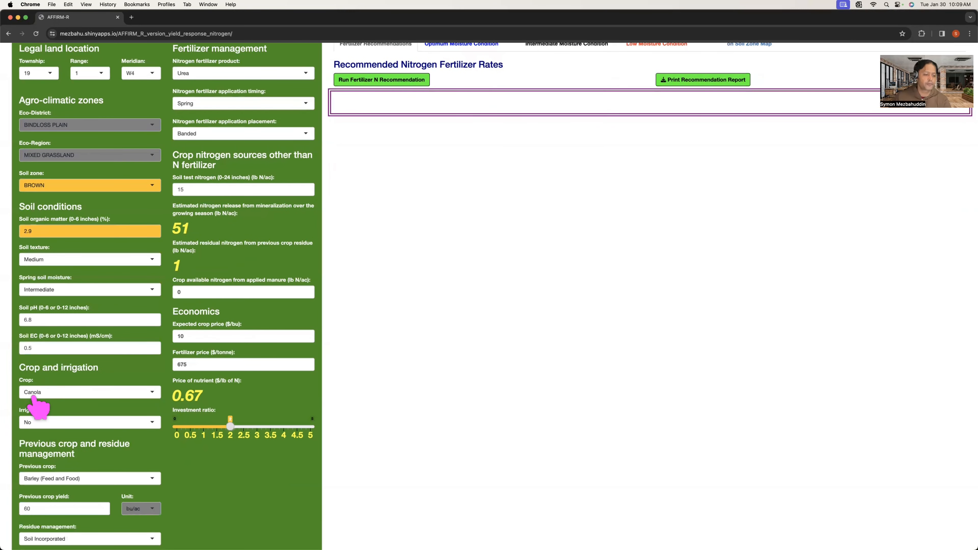
{"action": "left_click", "coordinate": [33, 397]}
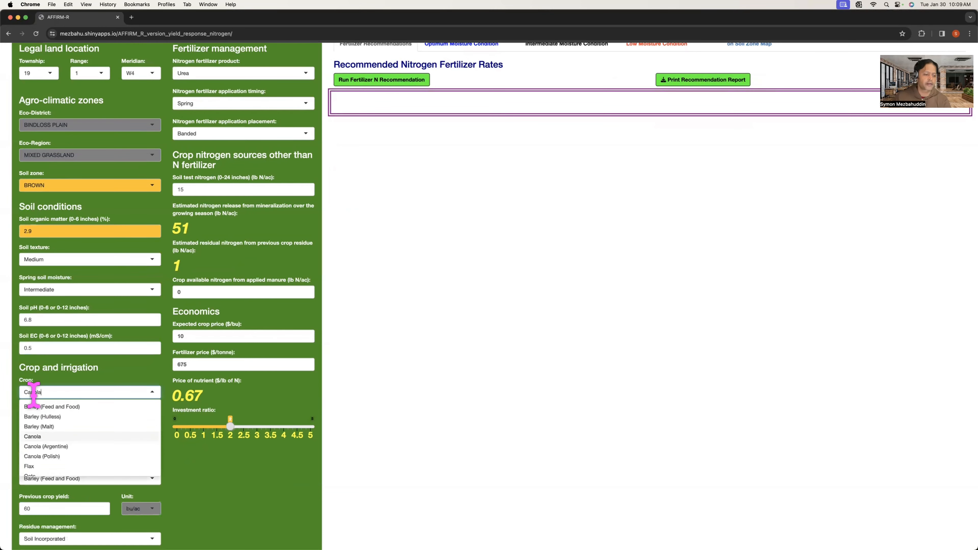
{"action": "scroll", "coordinate": [46, 418], "scroll_direction": "down", "scroll_amount": 3}
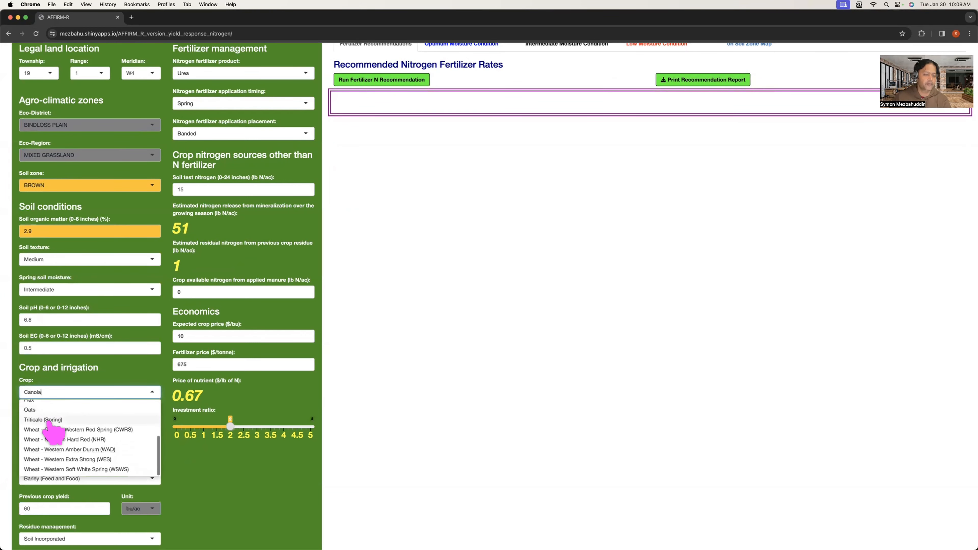
{"action": "scroll", "coordinate": [48, 431], "scroll_direction": "up", "scroll_amount": 3}
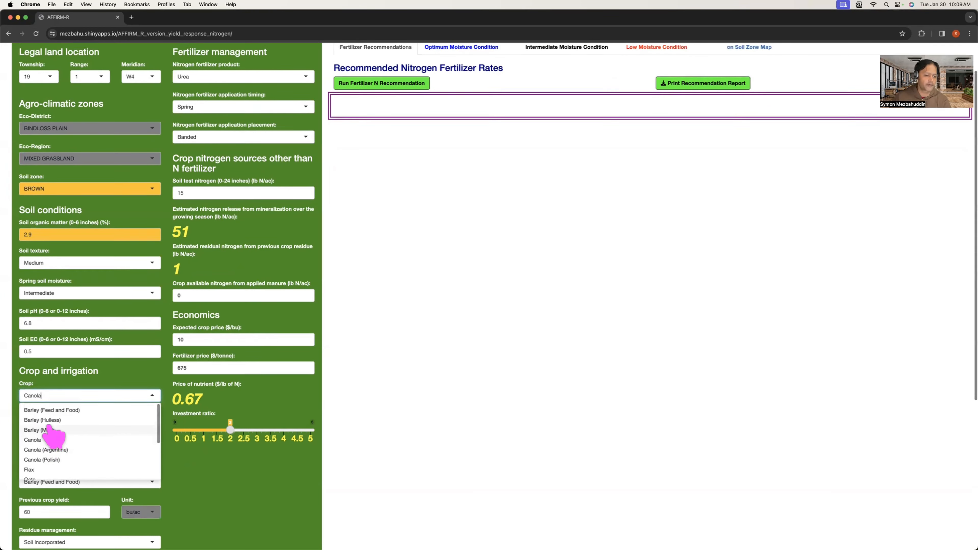
{"action": "scroll", "coordinate": [50, 431], "scroll_direction": "down", "scroll_amount": 2}
{"action": "scroll", "coordinate": [50, 423], "scroll_direction": "down", "scroll_amount": 4}
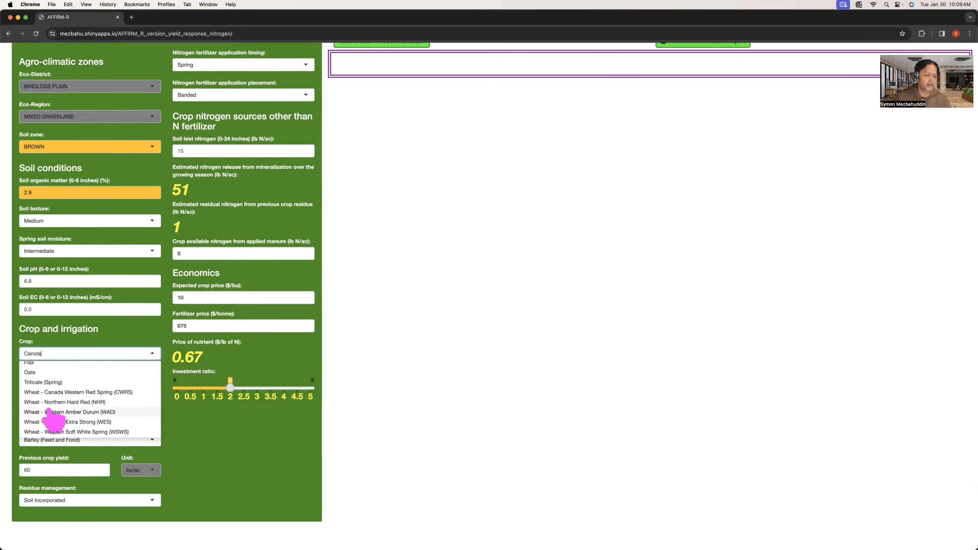
{"action": "scroll", "coordinate": [50, 418], "scroll_direction": "up", "scroll_amount": 4}
{"action": "scroll", "coordinate": [51, 420], "scroll_direction": "down", "scroll_amount": 4}
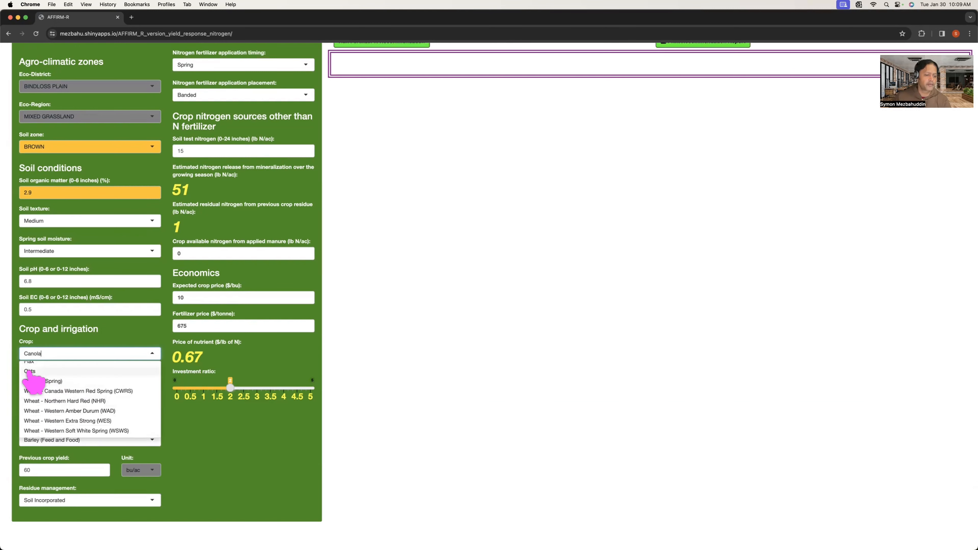
{"action": "scroll", "coordinate": [57, 401], "scroll_direction": "up", "scroll_amount": 2}
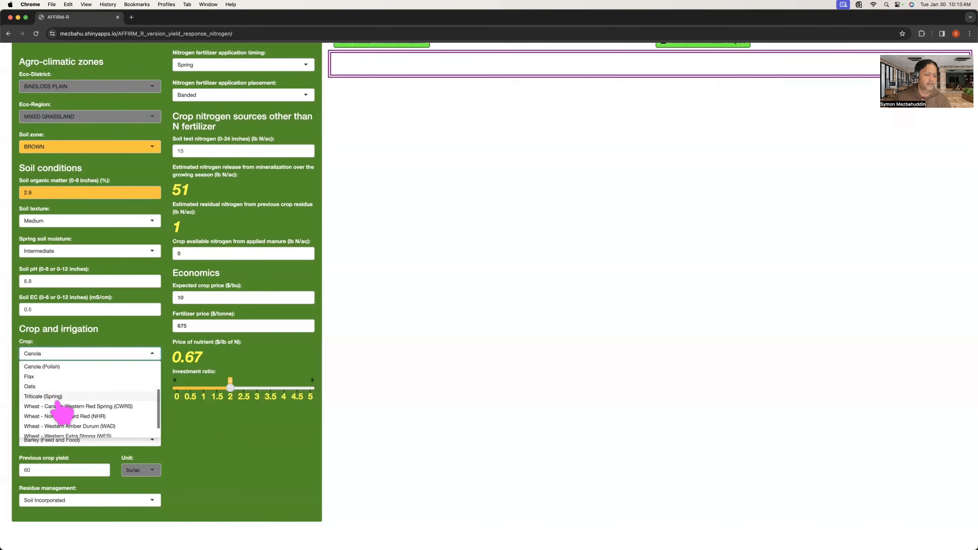
{"action": "left_click", "coordinate": [62, 409]}
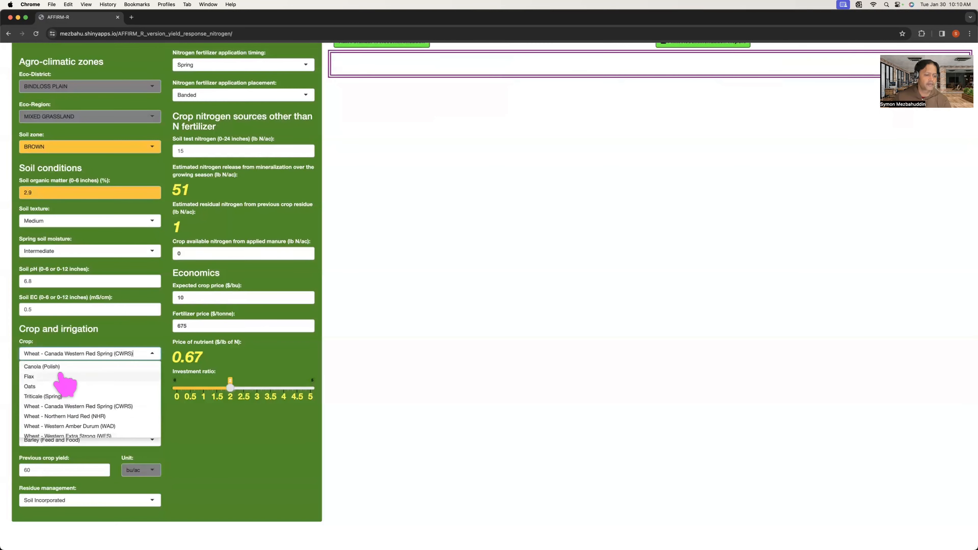
{"action": "left_click", "coordinate": [58, 368]}
{"action": "scroll", "coordinate": [65, 404], "scroll_direction": "down", "scroll_amount": 3}
{"action": "left_click", "coordinate": [64, 403]}
Step: Set the irrigation option for the wheat crop to No
{"action": "left_click", "coordinate": [44, 386]}
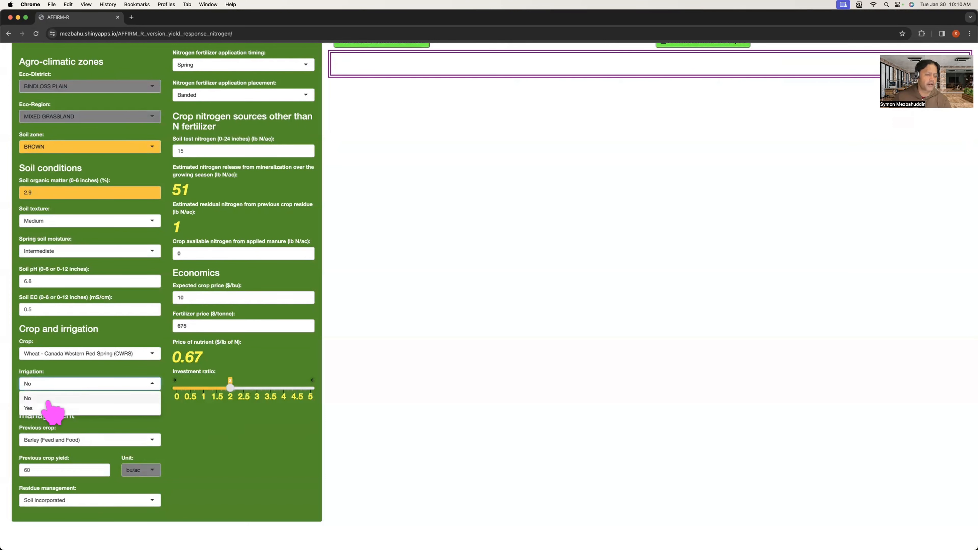
{"action": "left_click", "coordinate": [48, 400]}
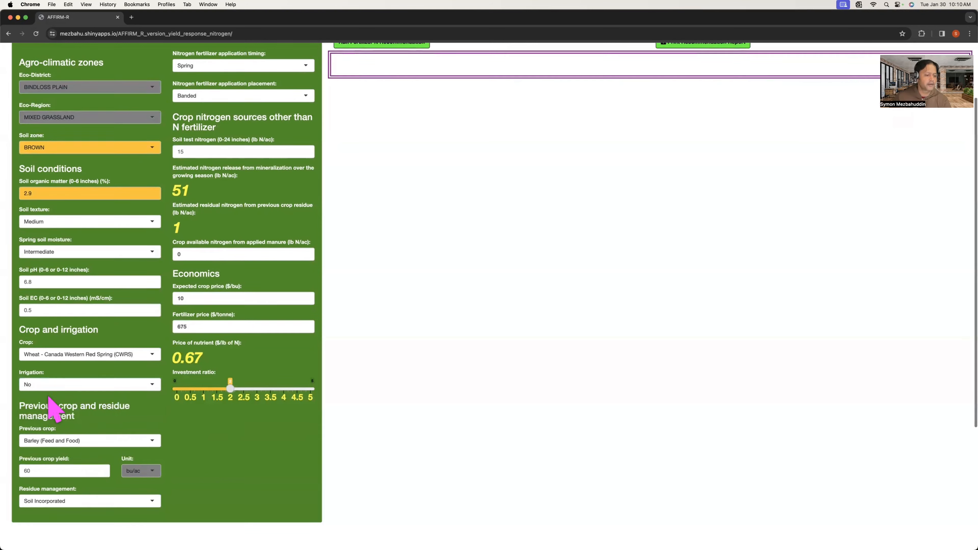
Step: Check the previous crop's yield and unit, look through the residue management options and choose Soil Incorporated
{"action": "scroll", "coordinate": [60, 401], "scroll_direction": "down", "scroll_amount": 2}
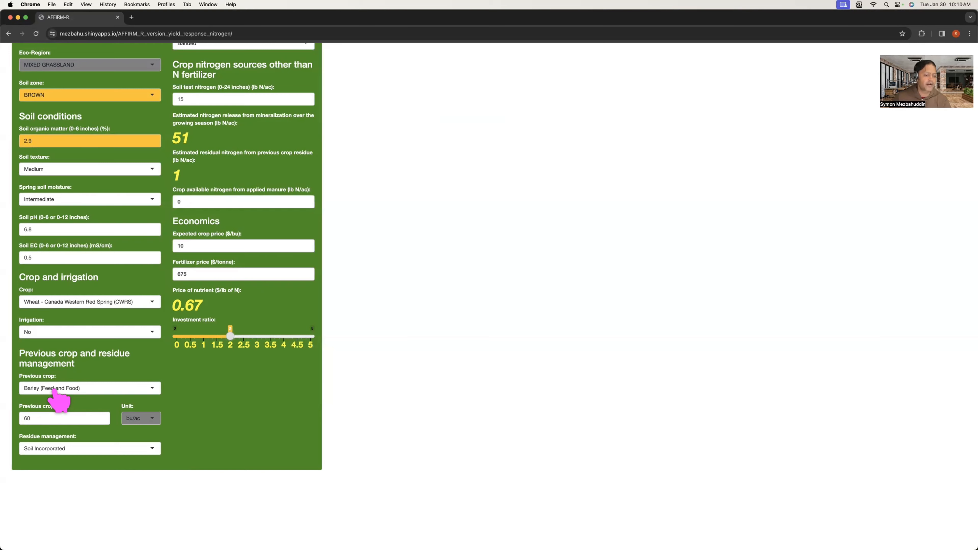
{"action": "scroll", "coordinate": [53, 390], "scroll_direction": "up", "scroll_amount": 1}
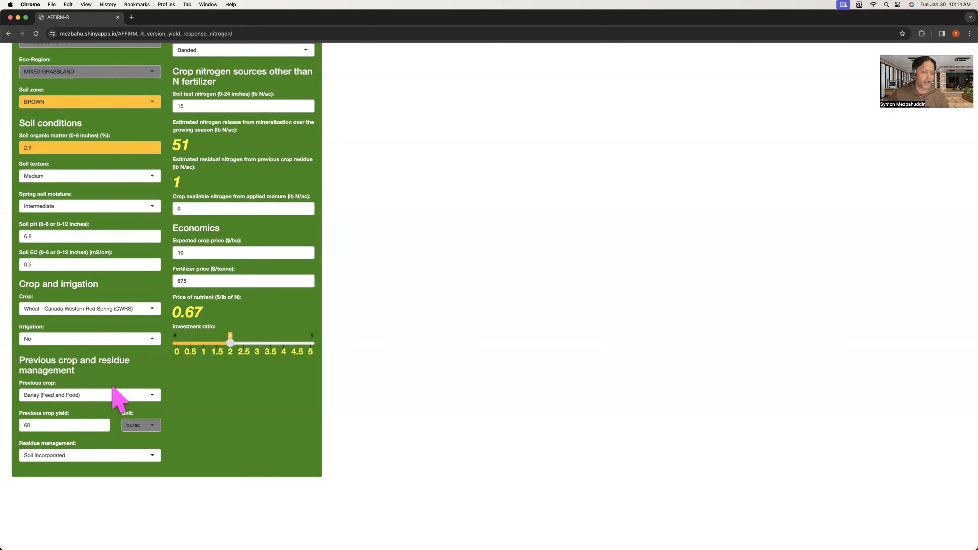
{"action": "left_click", "coordinate": [66, 423]}
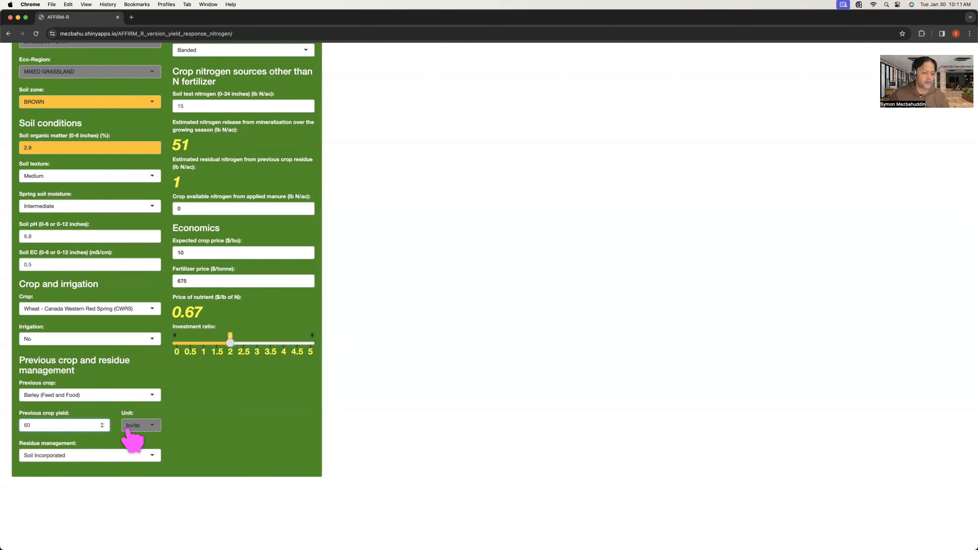
{"action": "left_click", "coordinate": [143, 426]}
{"action": "left_click", "coordinate": [143, 440]}
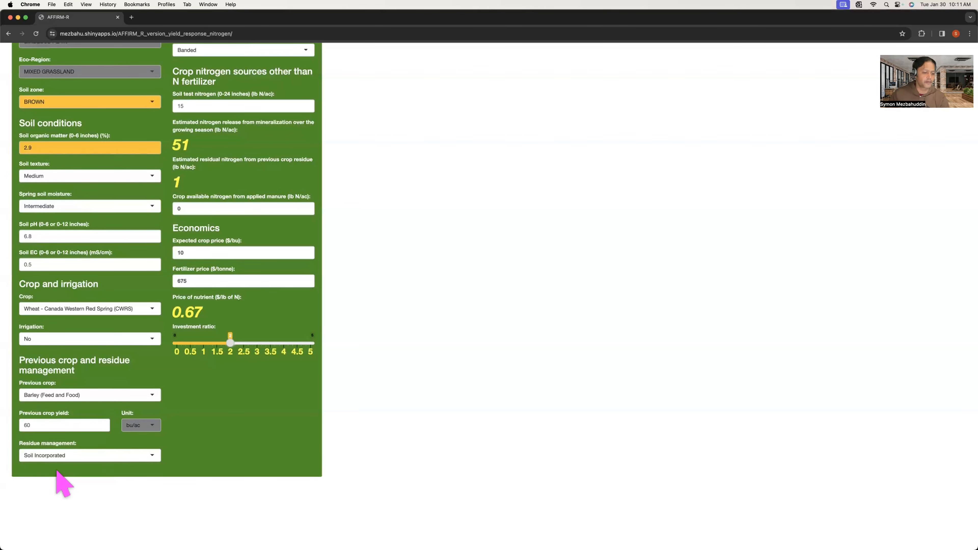
{"action": "left_click", "coordinate": [50, 455]}
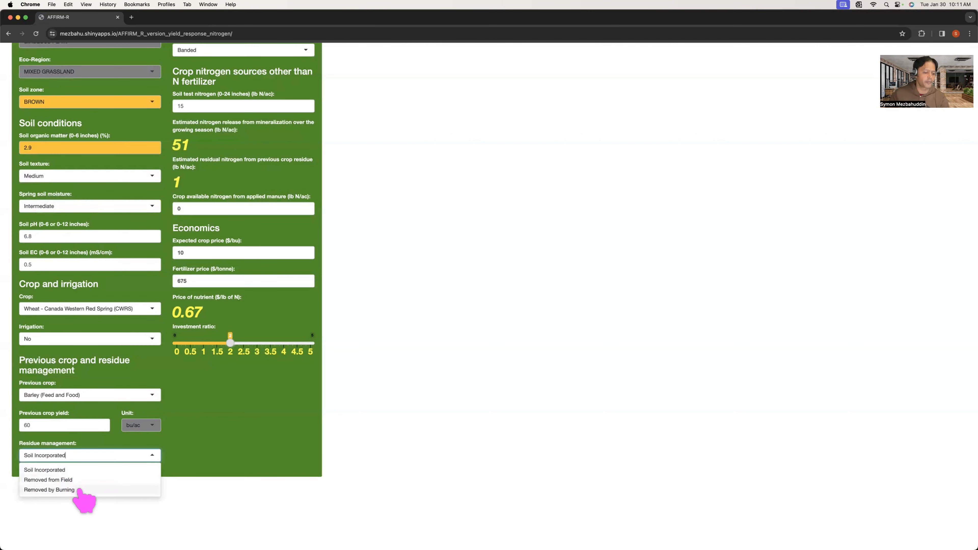
{"action": "left_click", "coordinate": [69, 470]}
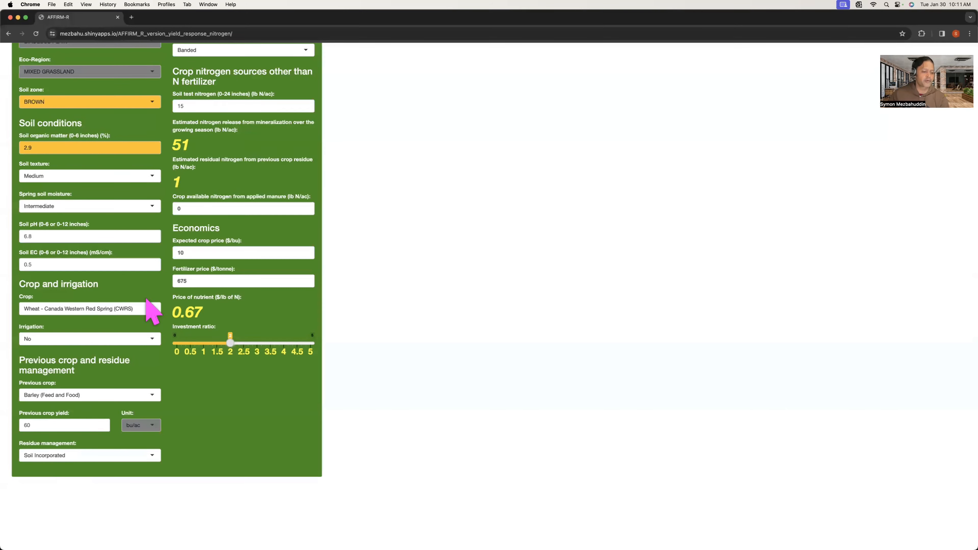
Step: Look through the previous crops, choose Chickpeas and set the previous crop yield to 30 bu/ac
{"action": "left_click", "coordinate": [83, 398]}
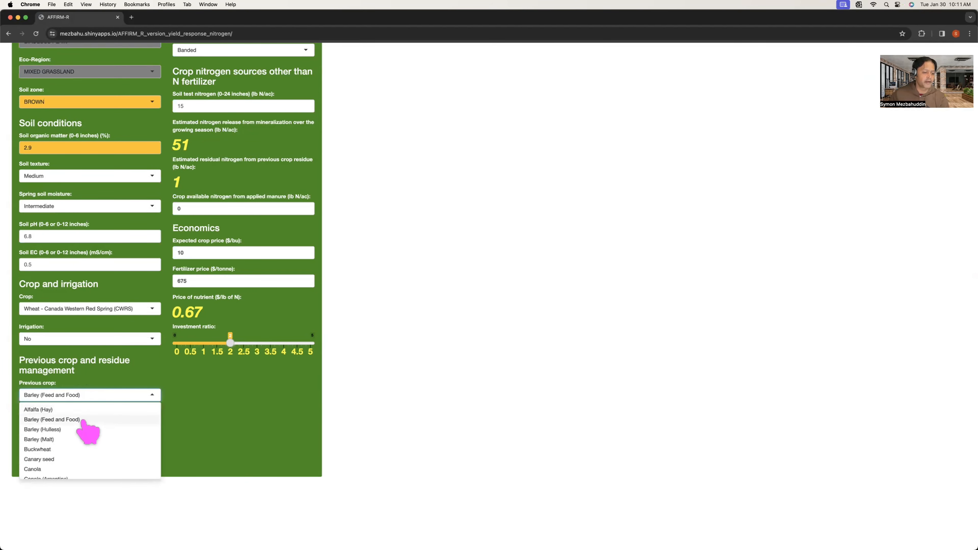
{"action": "scroll", "coordinate": [85, 427], "scroll_direction": "down", "scroll_amount": 3}
{"action": "scroll", "coordinate": [83, 422], "scroll_direction": "down", "scroll_amount": 2}
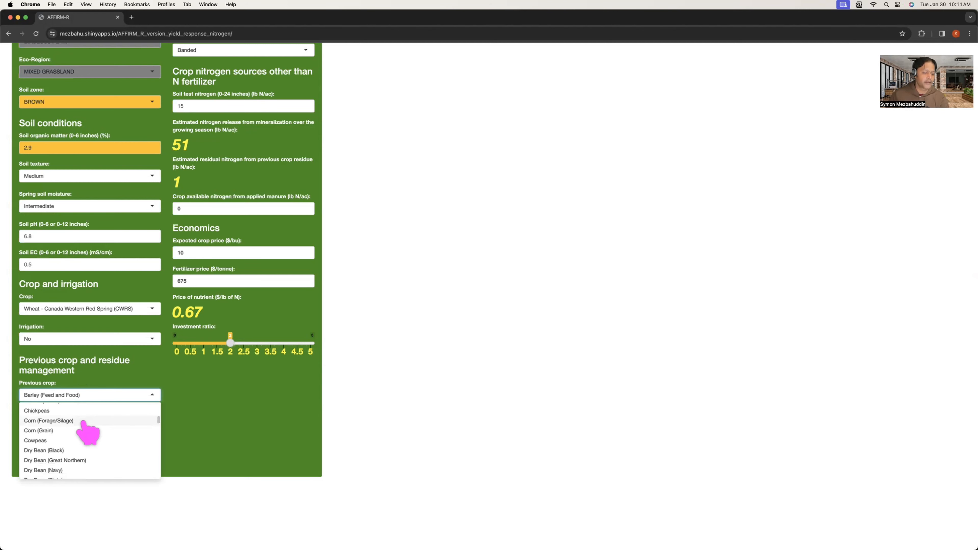
{"action": "left_click", "coordinate": [80, 410]}
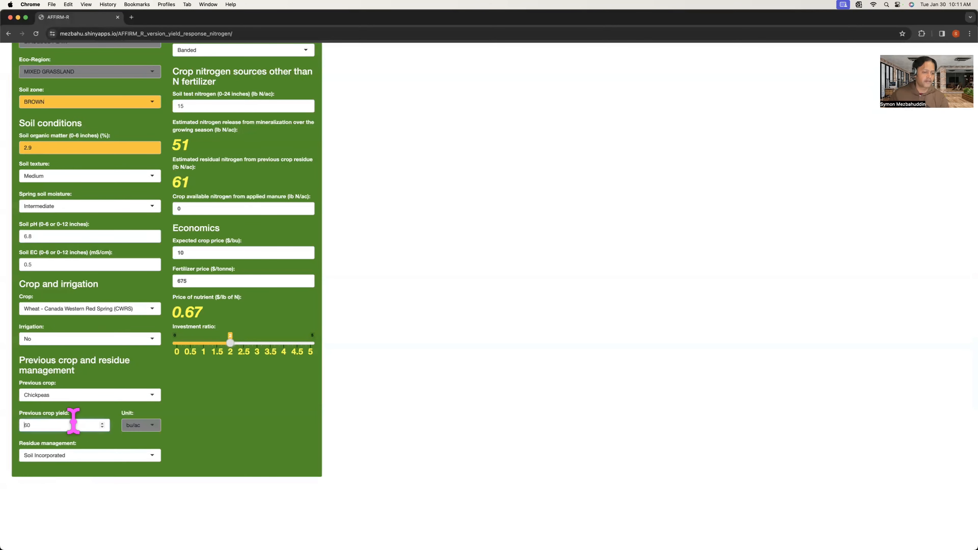
{"action": "left_click", "coordinate": [73, 421]}
{"action": "key", "text": "BackSpace"}
{"action": "key", "text": "BackSpace"}
{"action": "type", "text": "30"}
{"action": "left_click", "coordinate": [196, 445]}
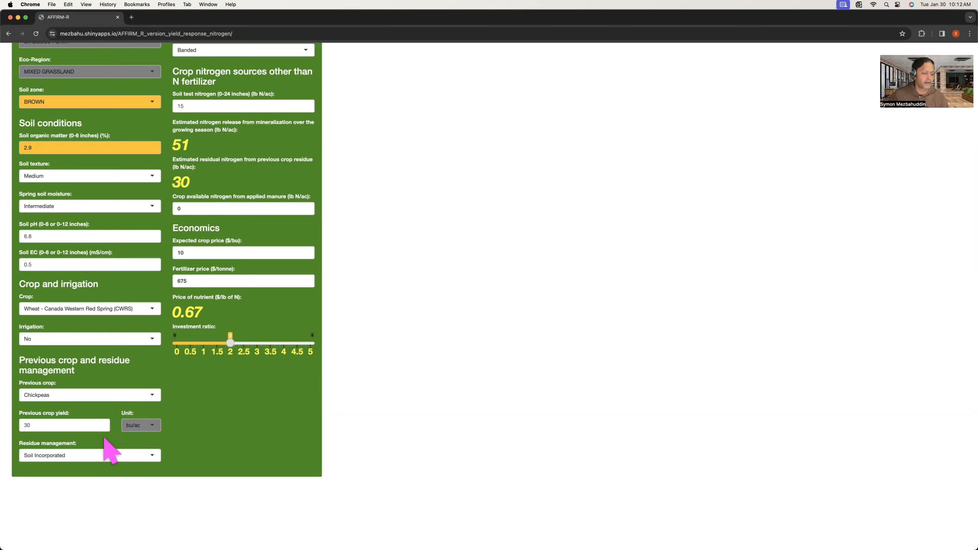
Step: Try Removed from Field and Removed by Burning as the residue management for the chickpeas
{"action": "left_click", "coordinate": [101, 455]}
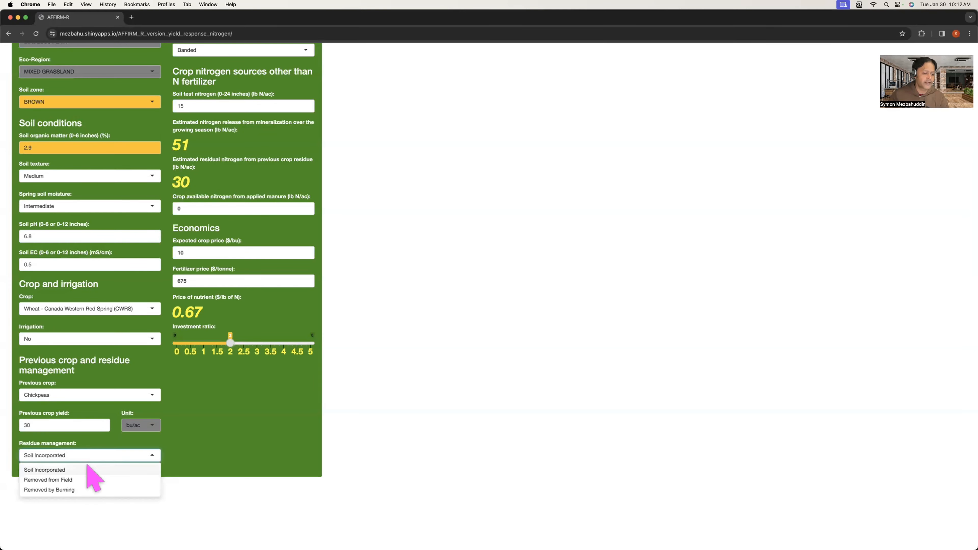
{"action": "left_click", "coordinate": [86, 478]}
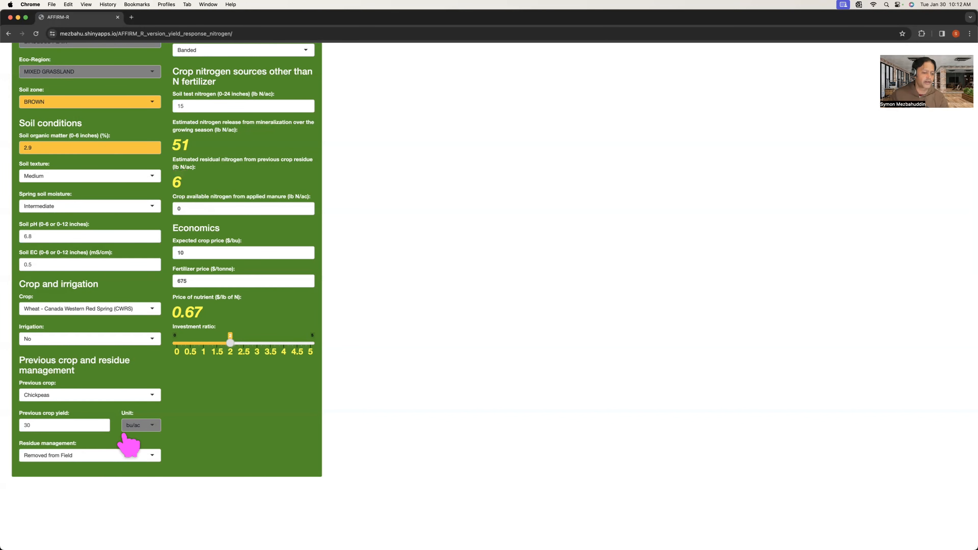
{"action": "left_click", "coordinate": [92, 457]}
{"action": "left_click", "coordinate": [74, 489]}
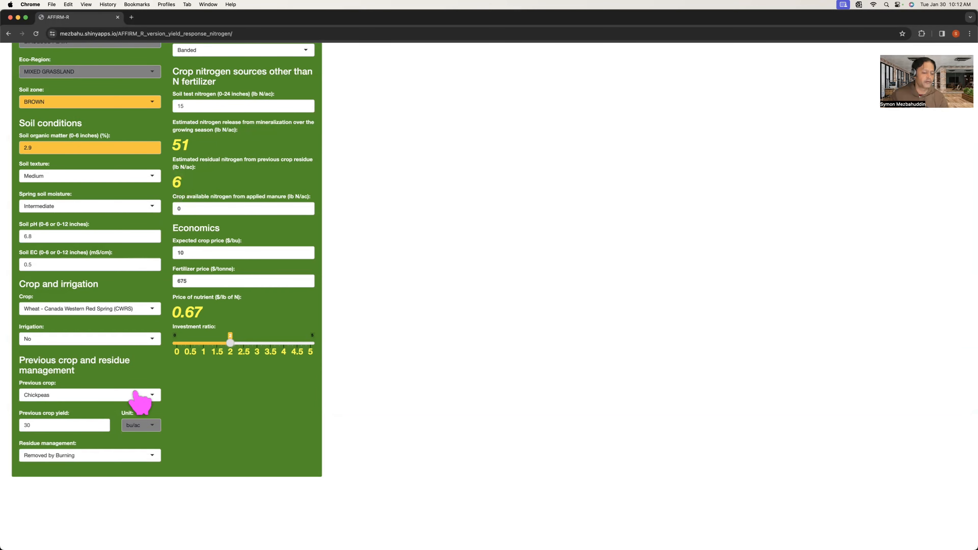
Step: Set the previous crop back to Barley (Feed and Food) with a yield of 60 bu/ac and Soil Incorporated residue
{"action": "left_click", "coordinate": [82, 395]}
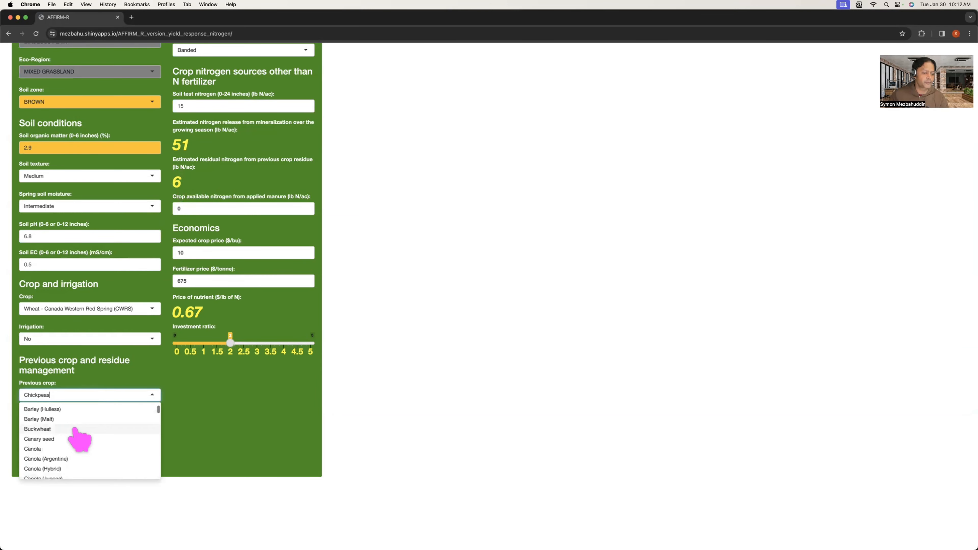
{"action": "scroll", "coordinate": [79, 439], "scroll_direction": "up", "scroll_amount": 2}
{"action": "left_click", "coordinate": [71, 420]}
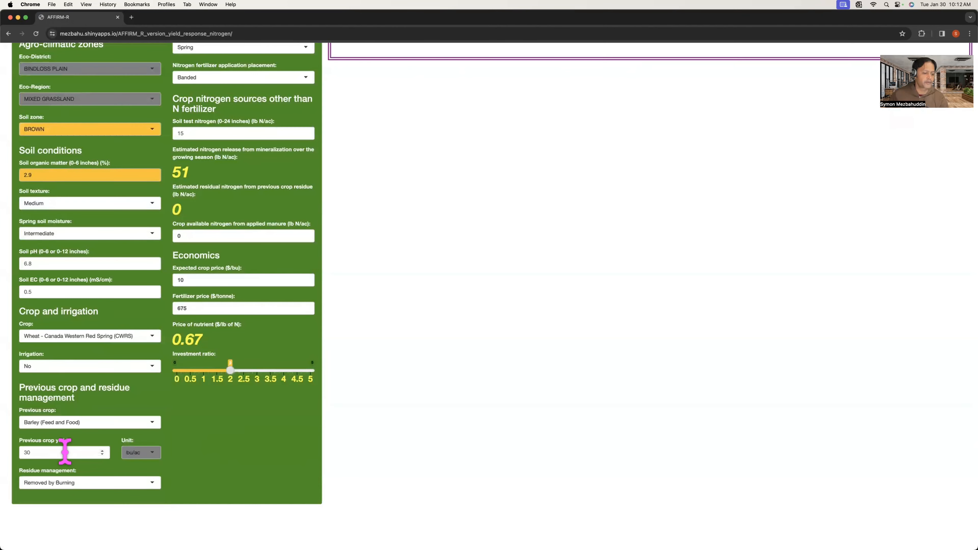
{"action": "left_click", "coordinate": [35, 482]}
{"action": "left_click", "coordinate": [46, 495]}
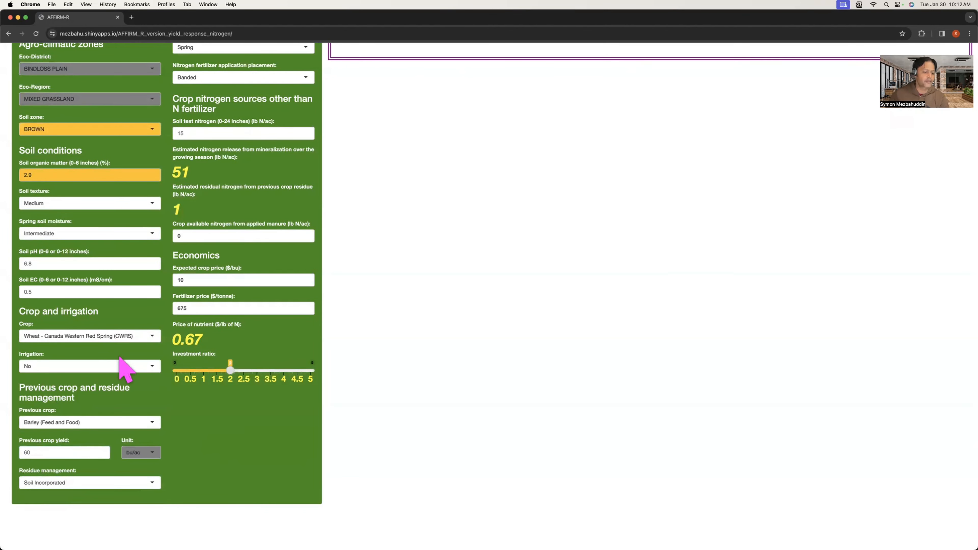
Step: Examine the available nitrogen fertilizer products, from Ammonium Nitrate to the urea products, keeping Urea selected
{"action": "scroll", "coordinate": [162, 420], "scroll_direction": "up", "scroll_amount": 4}
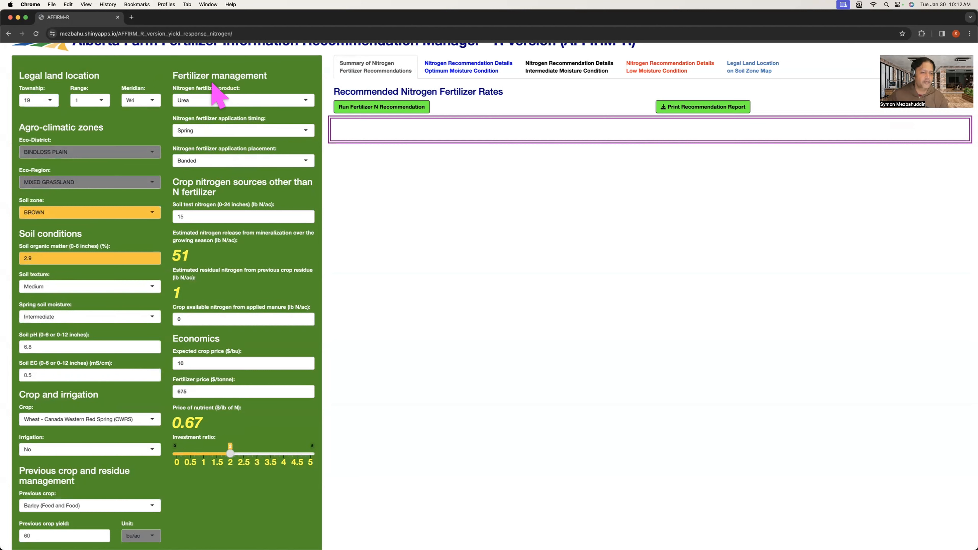
{"action": "left_click", "coordinate": [211, 101]}
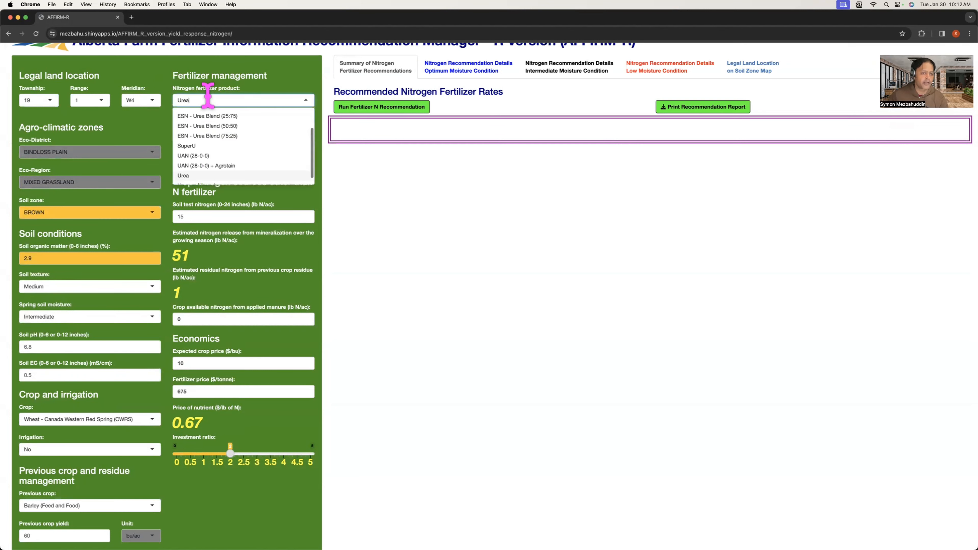
{"action": "left_click", "coordinate": [254, 99]}
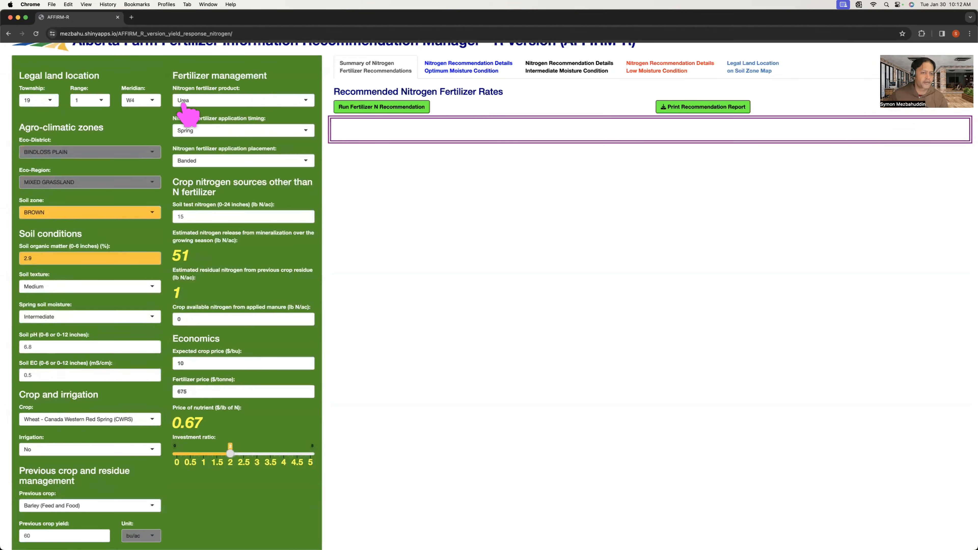
{"action": "left_click", "coordinate": [201, 102]}
{"action": "scroll", "coordinate": [202, 151], "scroll_direction": "up", "scroll_amount": 3}
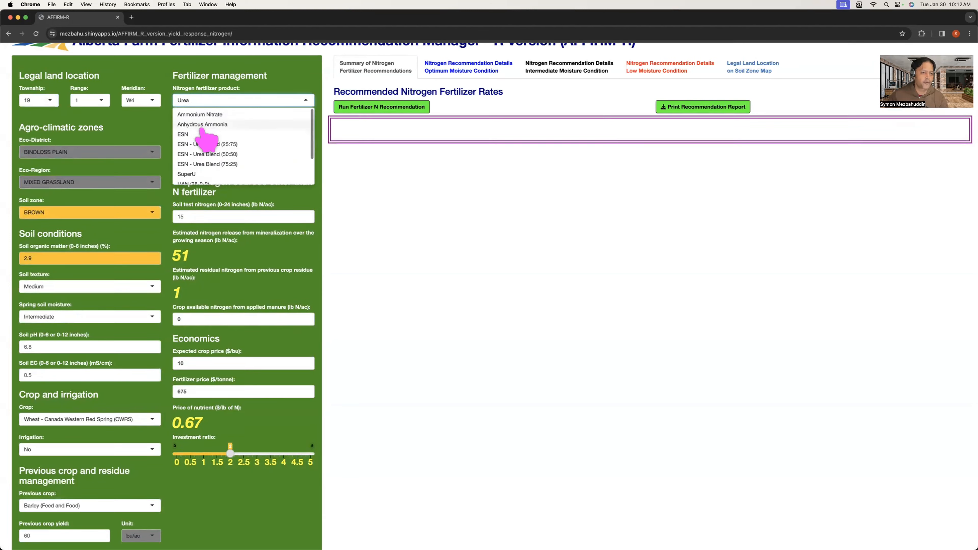
{"action": "scroll", "coordinate": [203, 136], "scroll_direction": "down", "scroll_amount": 3}
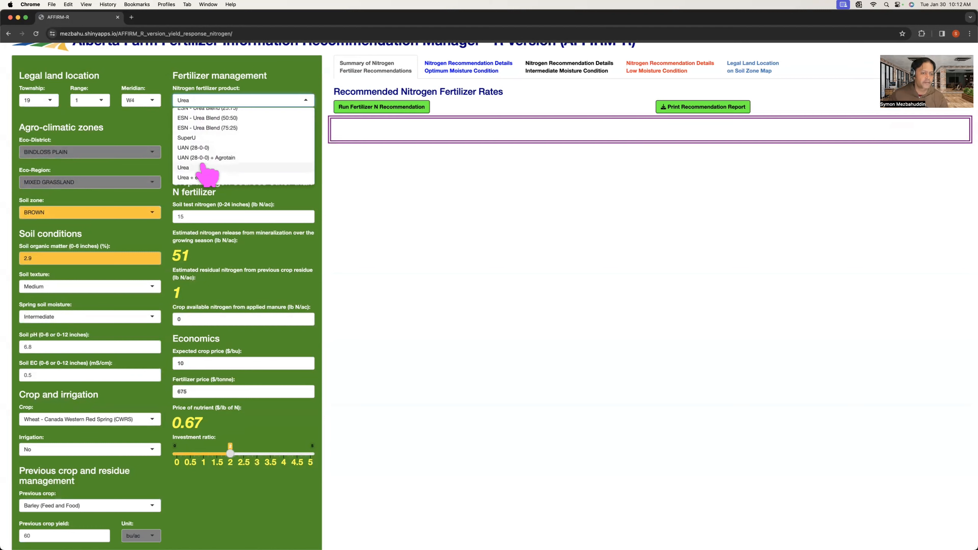
{"action": "scroll", "coordinate": [206, 160], "scroll_direction": "up", "scroll_amount": 5}
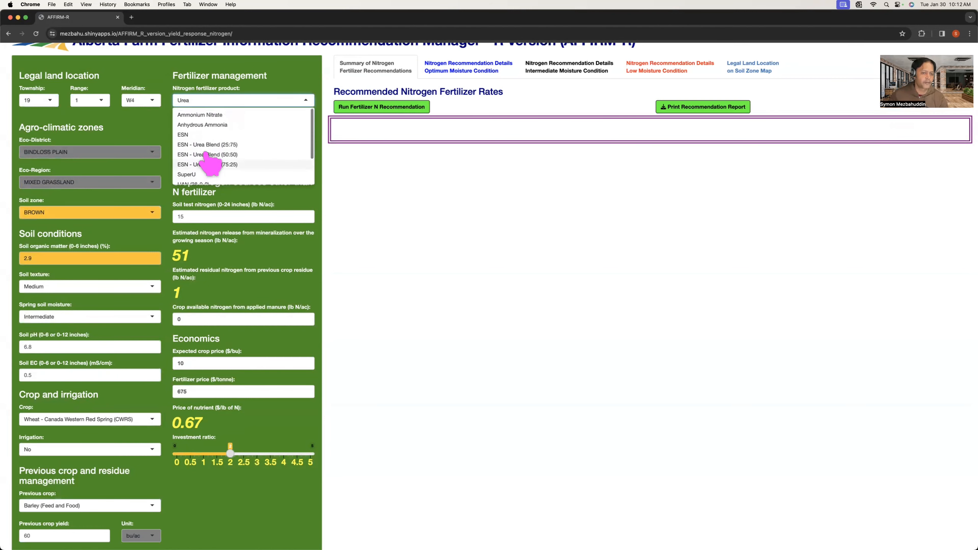
{"action": "scroll", "coordinate": [208, 160], "scroll_direction": "down", "scroll_amount": 2}
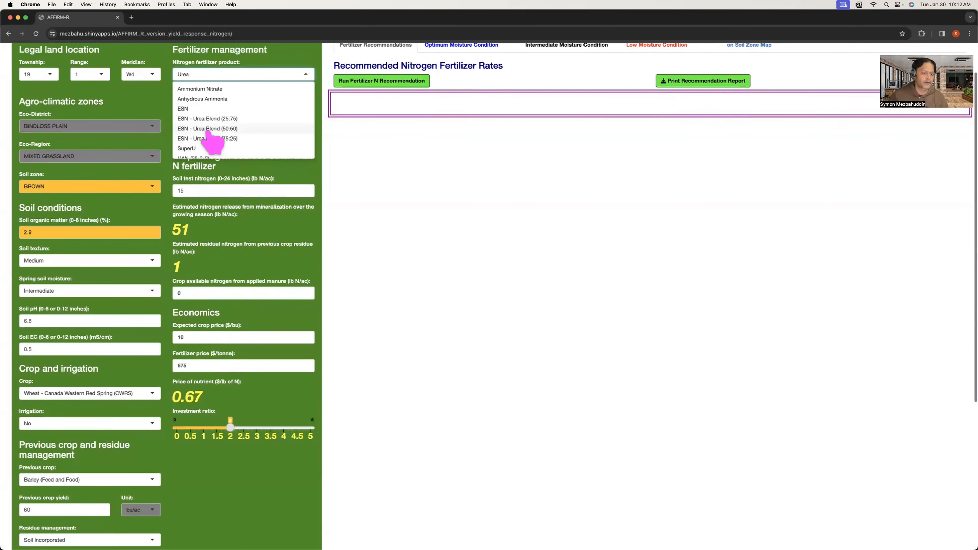
{"action": "scroll", "coordinate": [204, 145], "scroll_direction": "down", "scroll_amount": 3}
{"action": "scroll", "coordinate": [189, 143], "scroll_direction": "down", "scroll_amount": 2}
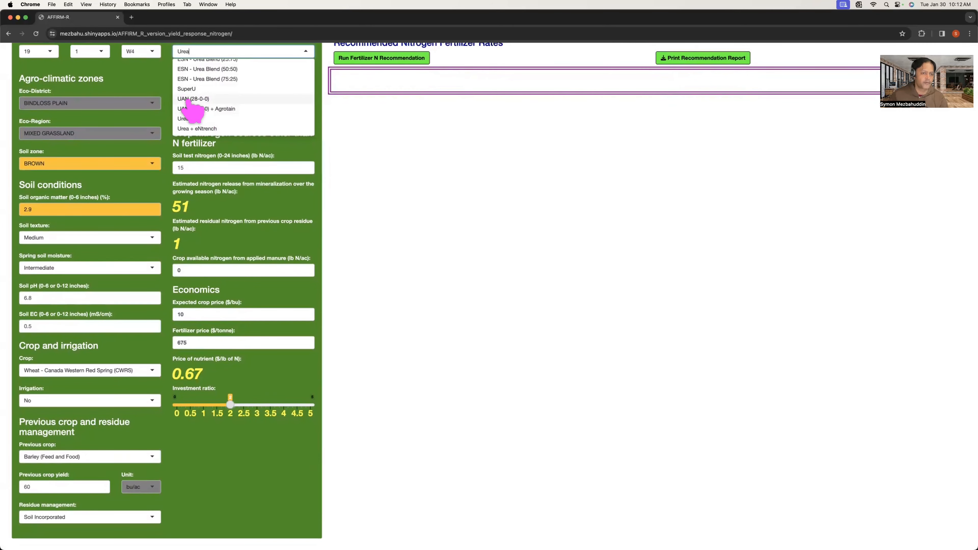
{"action": "left_click", "coordinate": [154, 88]}
Step: Review the nitrogen fertilizer application timing and placement options, leaving them at Spring and Banded
{"action": "scroll", "coordinate": [203, 125], "scroll_direction": "up", "scroll_amount": 2}
{"action": "left_click", "coordinate": [201, 113]}
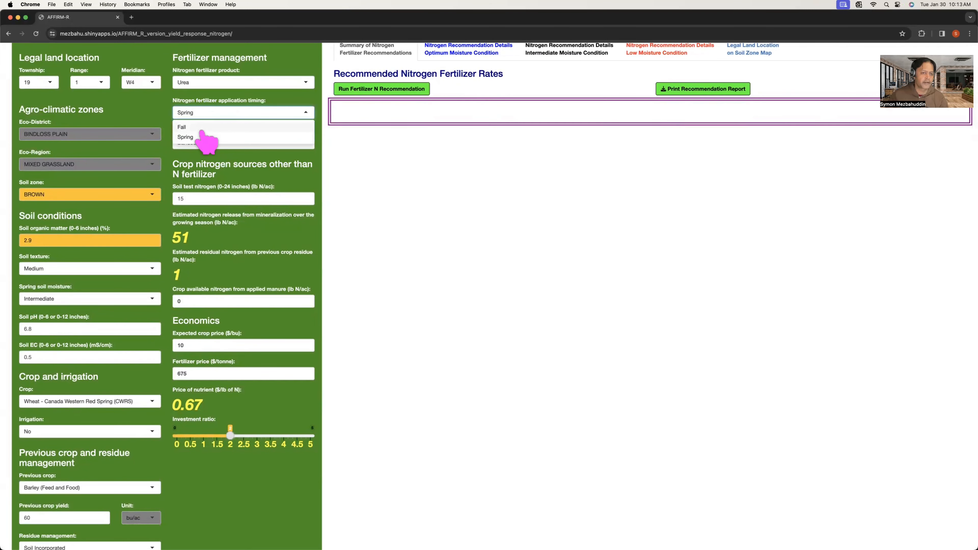
{"action": "left_click", "coordinate": [161, 124]}
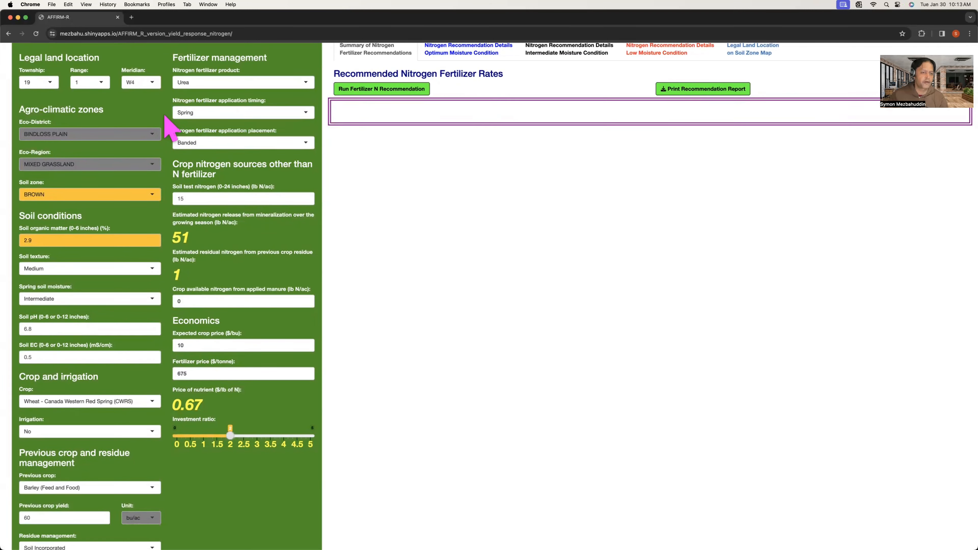
{"action": "left_click", "coordinate": [201, 143]}
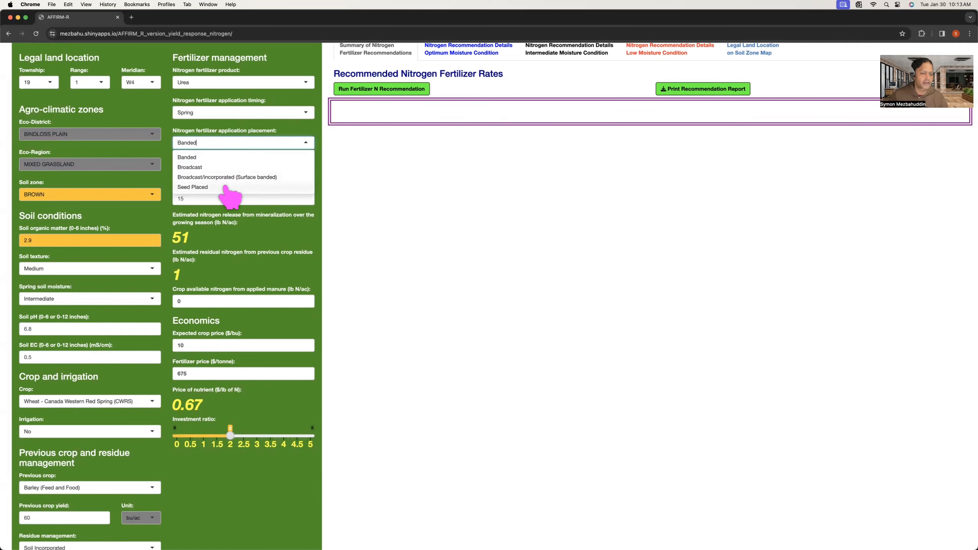
{"action": "left_click", "coordinate": [163, 128]}
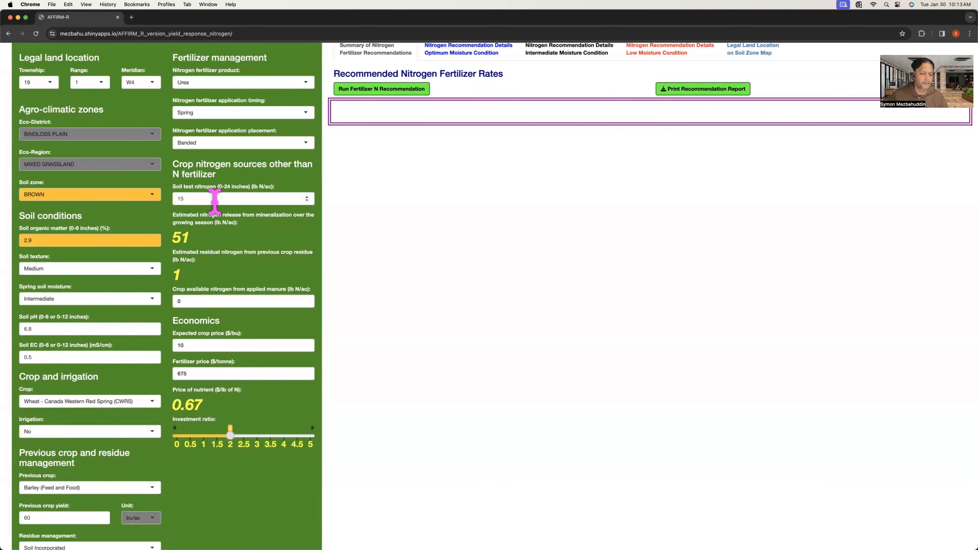
Step: Try a soil test nitrogen value of 20 lb N/ac and set it back to 15 lb N/ac
{"action": "scroll", "coordinate": [216, 191], "scroll_direction": "up", "scroll_amount": 1}
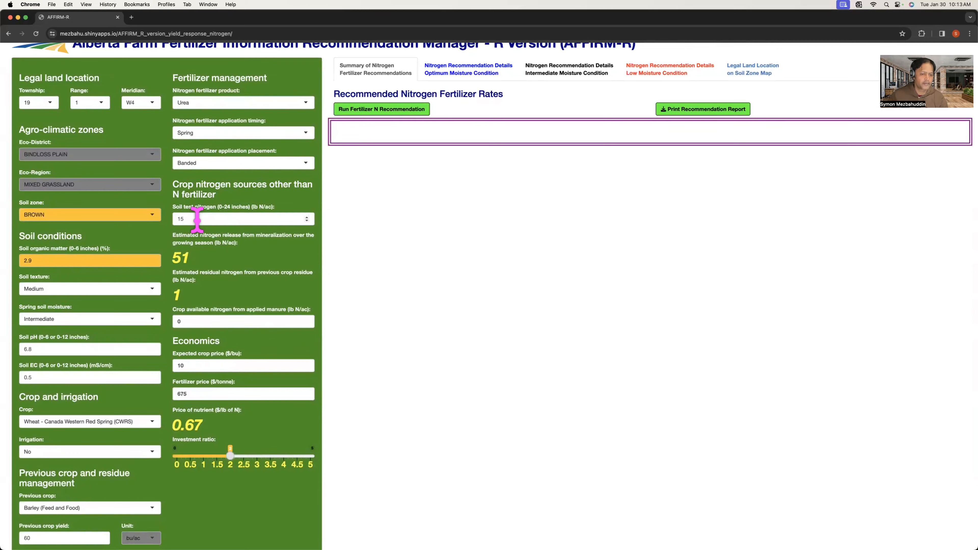
{"action": "left_click_drag", "start_coordinate": [197, 219], "coordinate": [153, 221]}
{"action": "type", "text": "1"}
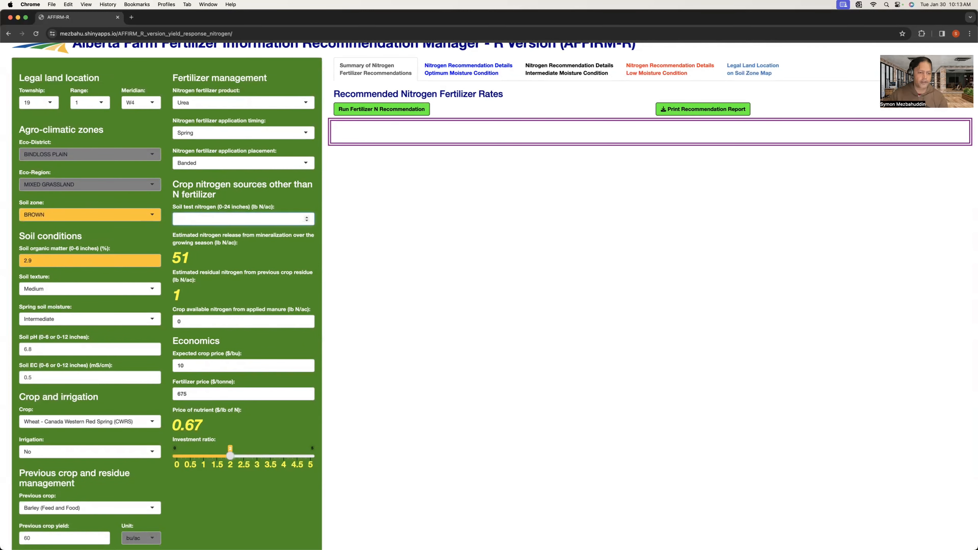
{"action": "type", "text": "0"}
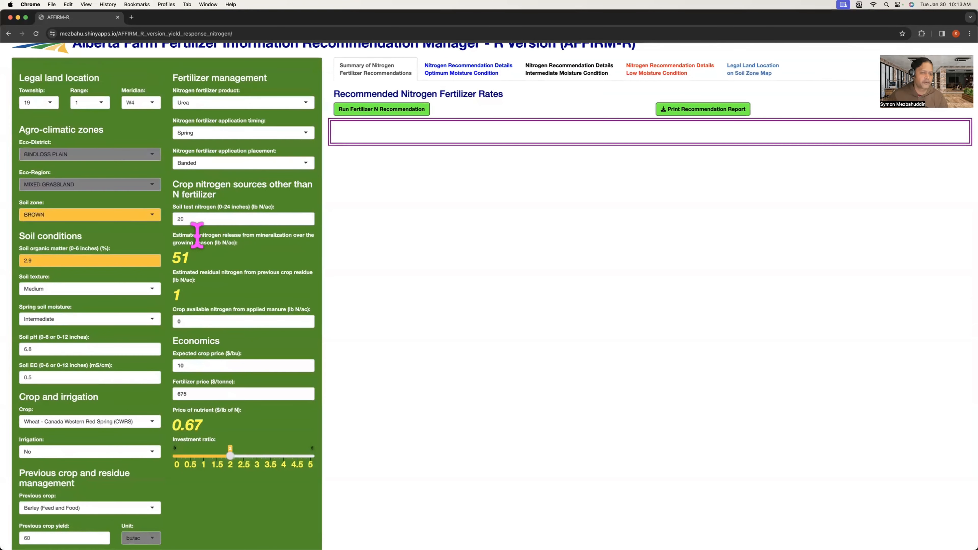
{"action": "left_click_drag", "start_coordinate": [192, 218], "coordinate": [164, 227]}
{"action": "type", "text": "15"}
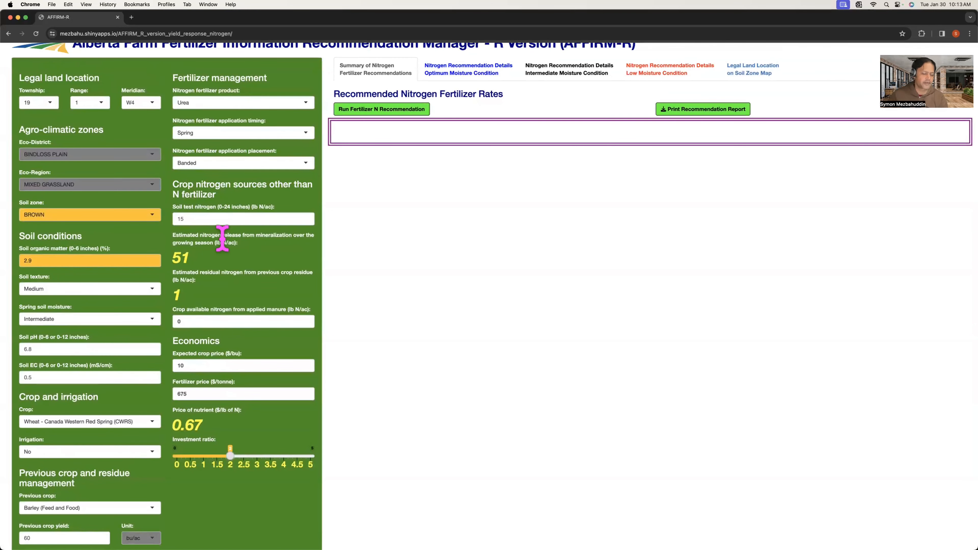
{"action": "scroll", "coordinate": [181, 241], "scroll_direction": "down", "scroll_amount": 1}
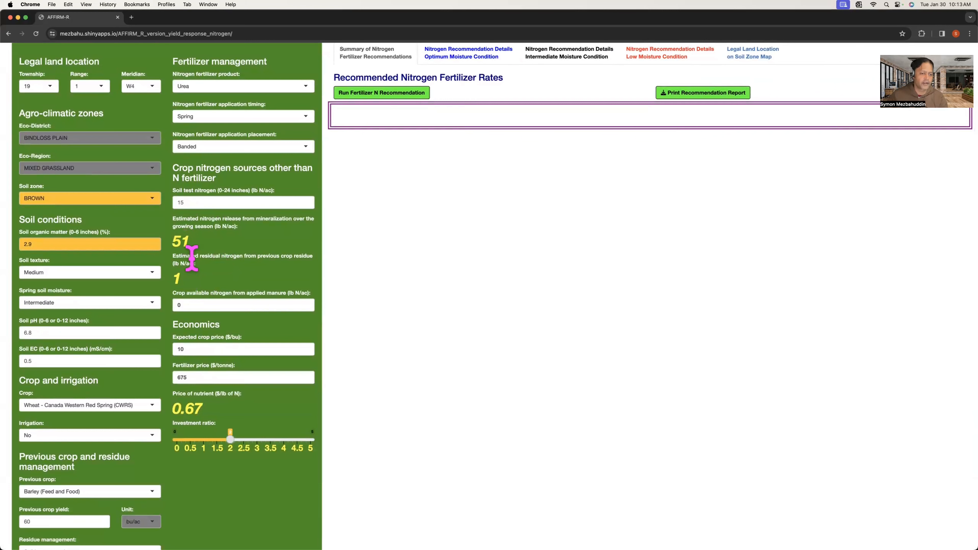
Step: Review the crop available nitrogen from applied manure, leaving it at 0 lb N/ac
{"action": "scroll", "coordinate": [208, 305], "scroll_direction": "down", "scroll_amount": 1}
{"action": "scroll", "coordinate": [209, 306], "scroll_direction": "down", "scroll_amount": 1}
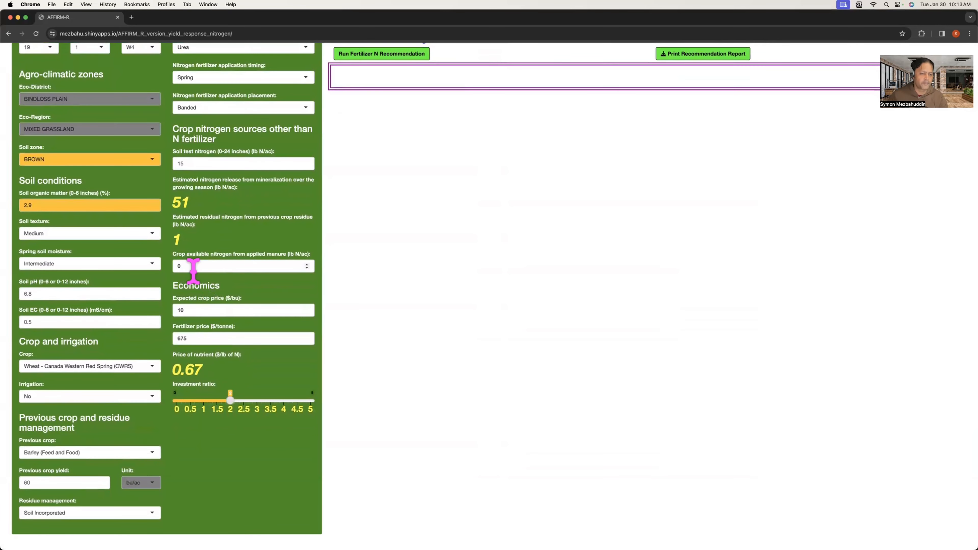
{"action": "double_click", "coordinate": [178, 270]}
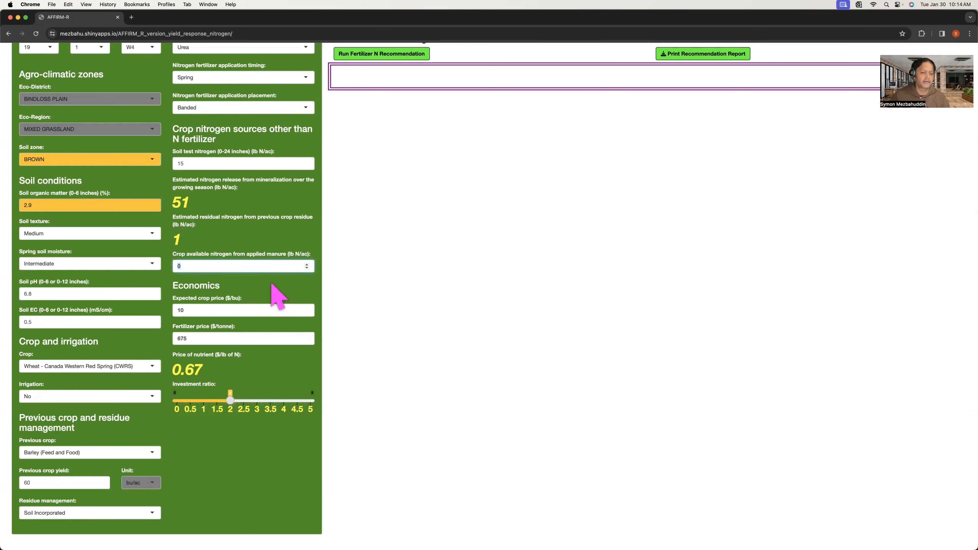
Step: Set the expected crop price to 11.5 $/bu and the fertilizer price to 955 $/tonne
{"action": "scroll", "coordinate": [271, 289], "scroll_direction": "down", "scroll_amount": 2}
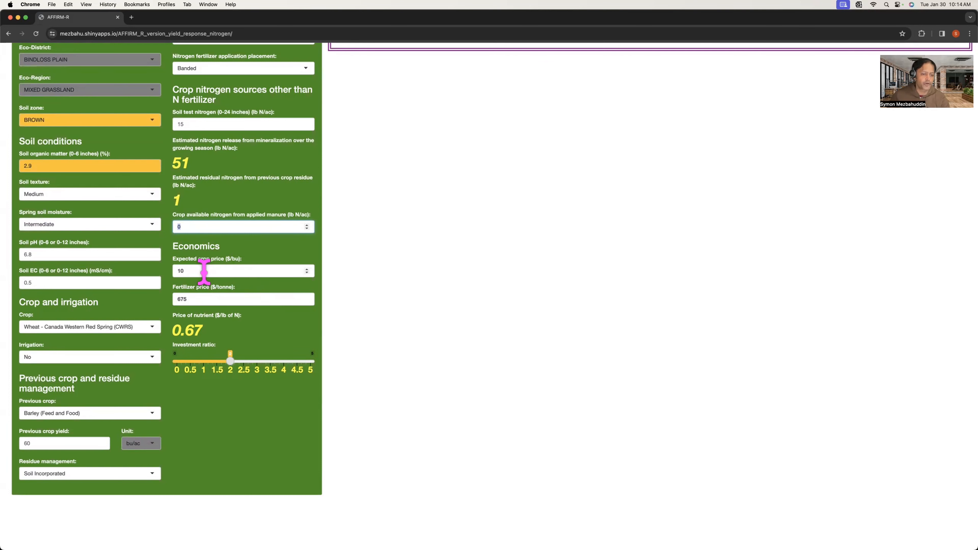
{"action": "left_click", "coordinate": [190, 270]}
{"action": "key", "text": "BackSpace"}
{"action": "key", "text": "BackSpace"}
{"action": "type", "text": "11.5"}
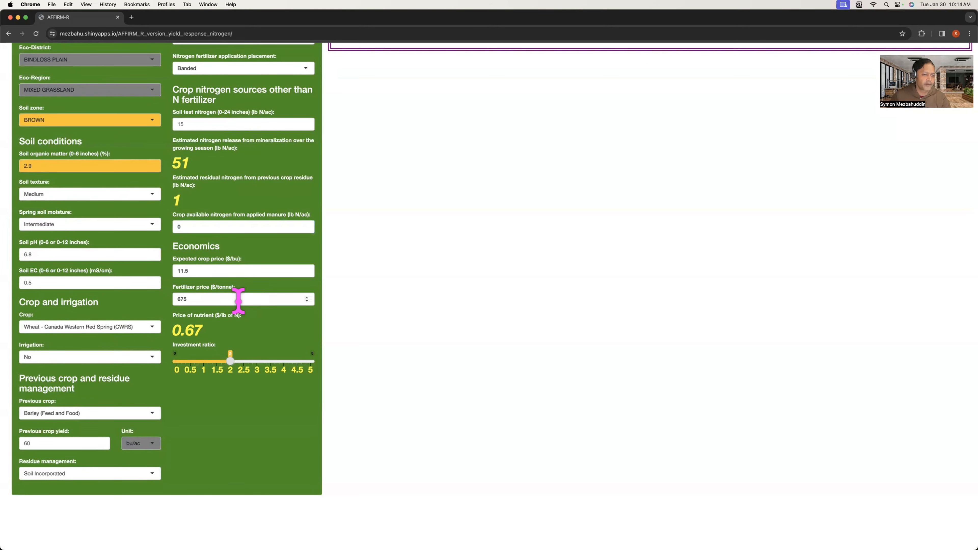
{"action": "left_click_drag", "start_coordinate": [204, 298], "coordinate": [142, 293]}
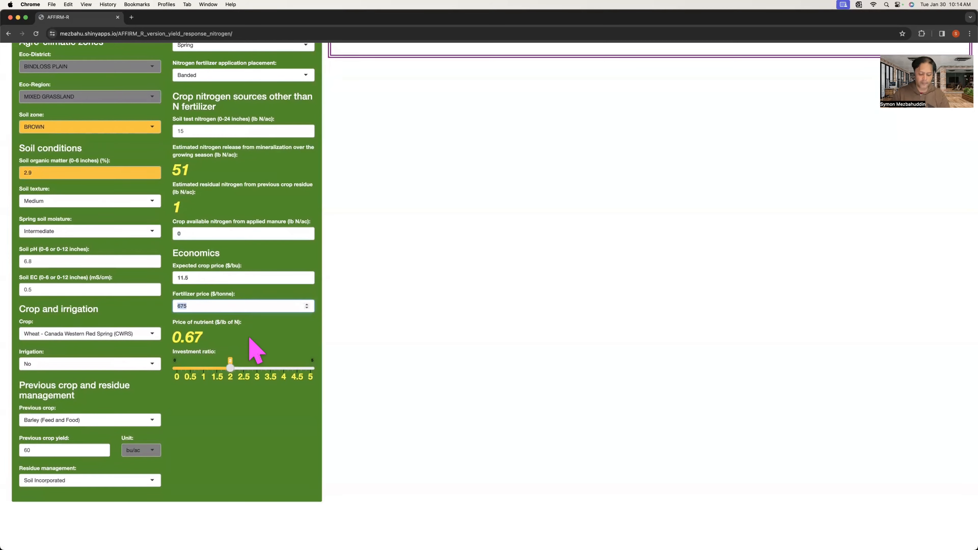
{"action": "type", "text": "955"}
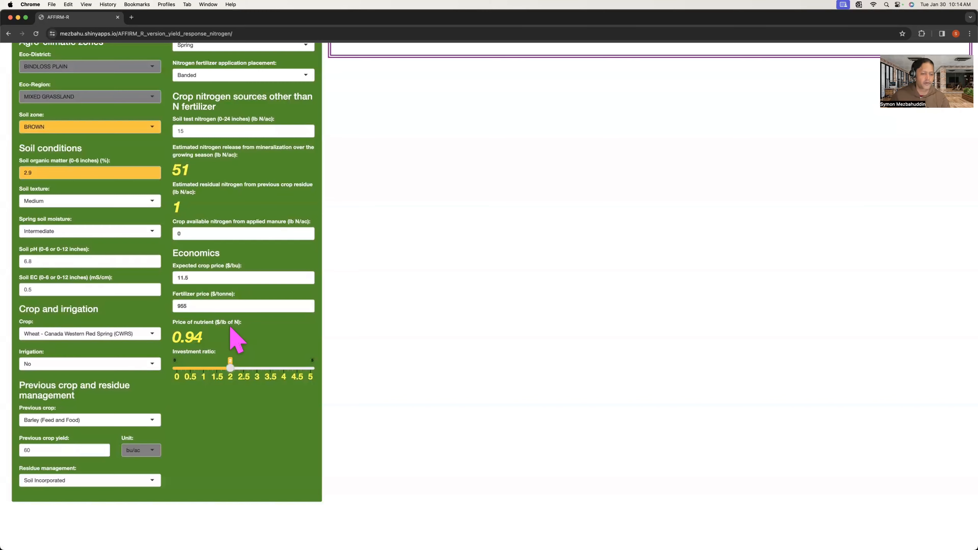
Step: Review the investment ratio, leaving it at 2, and look over the other entered data
{"action": "scroll", "coordinate": [216, 357], "scroll_direction": "down", "scroll_amount": 1}
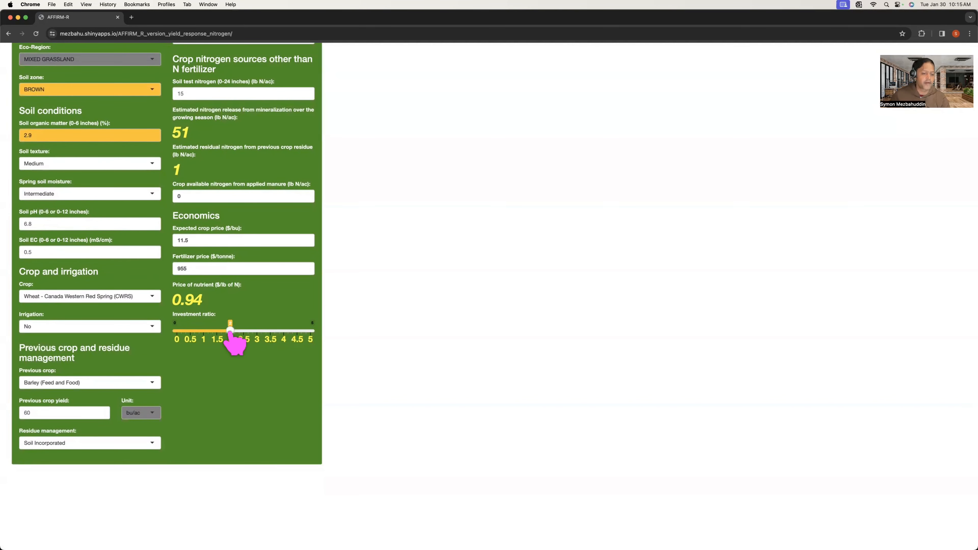
{"action": "mouse_move", "coordinate": [230, 330]}
{"action": "left_mouse_down"}
{"action": "mouse_move", "coordinate": [198, 332]}
{"action": "mouse_move", "coordinate": [298, 332]}
{"action": "mouse_move", "coordinate": [230, 331]}
{"action": "left_mouse_up"}
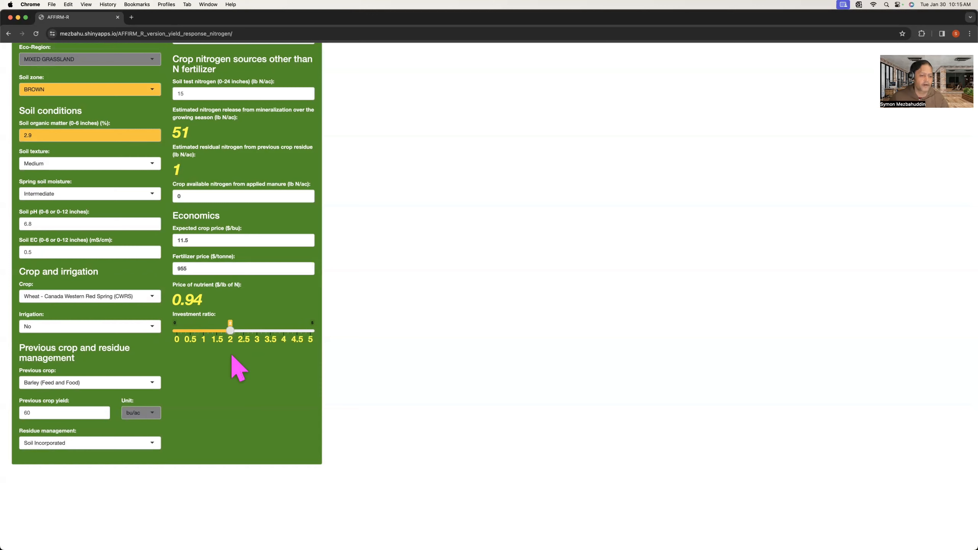
{"action": "scroll", "coordinate": [234, 359], "scroll_direction": "up", "scroll_amount": 5}
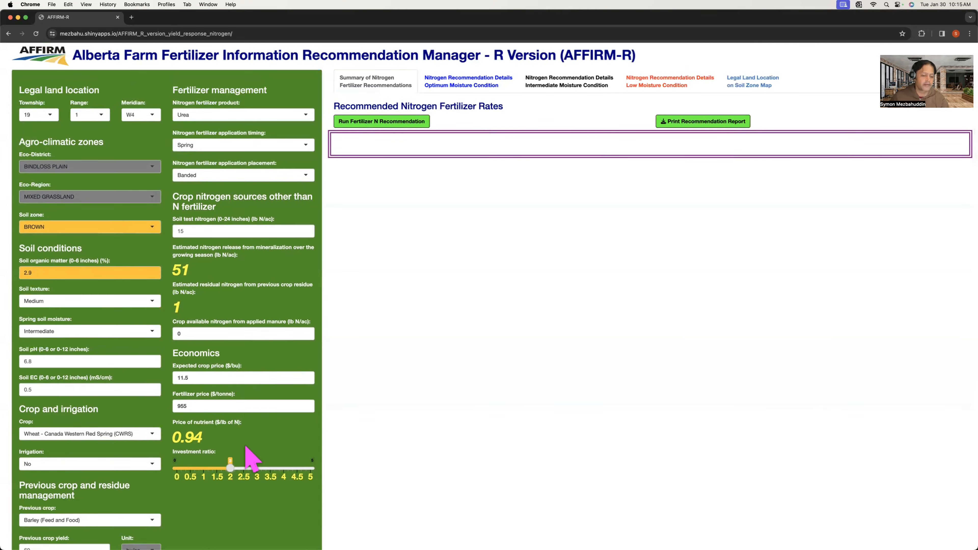
{"action": "scroll", "coordinate": [241, 455], "scroll_direction": "down", "scroll_amount": 2}
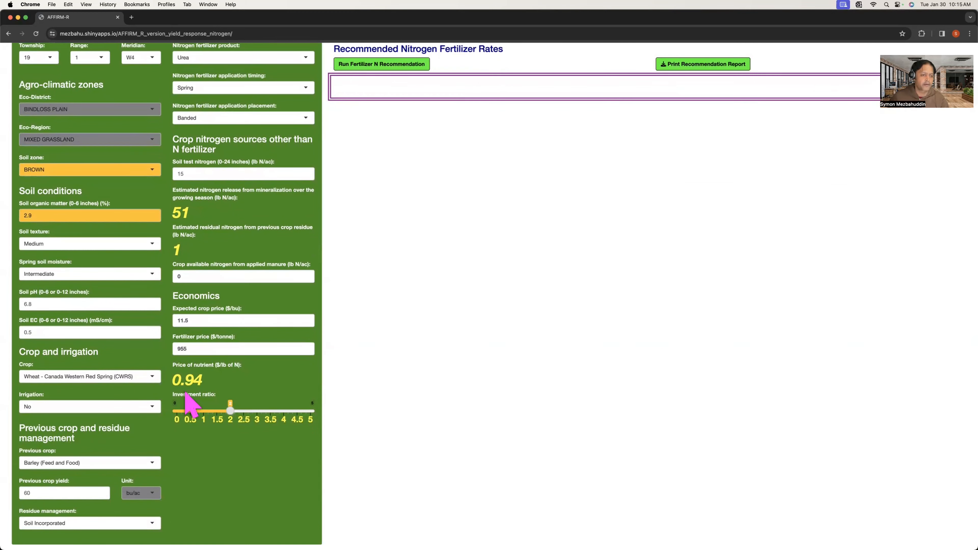
{"action": "scroll", "coordinate": [189, 404], "scroll_direction": "up", "scroll_amount": 2}
{"action": "scroll", "coordinate": [162, 180], "scroll_direction": "down", "scroll_amount": 1}
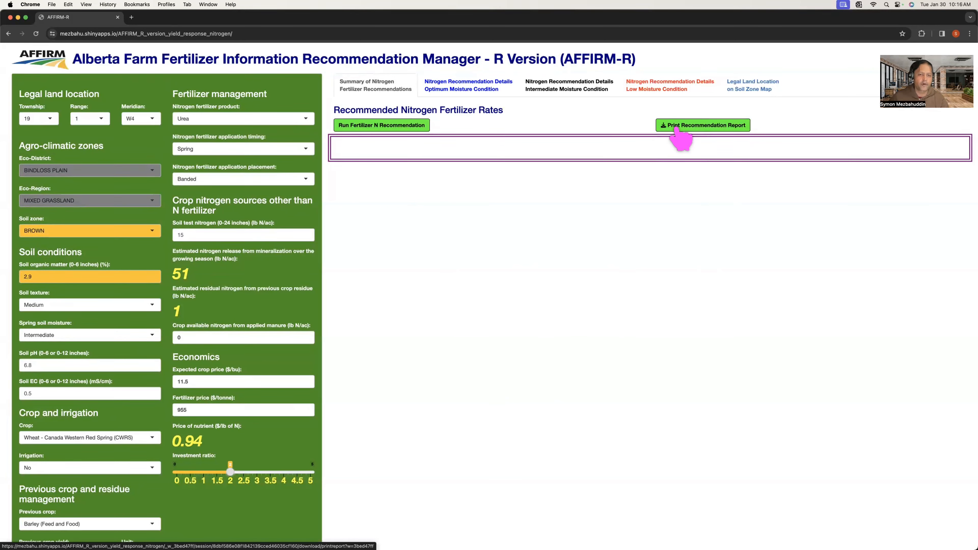
Step: Compare the growing season precipitation in the nitrogen recommendation details for the optimum, intermediate and low moisture conditions
{"action": "left_click", "coordinate": [477, 92]}
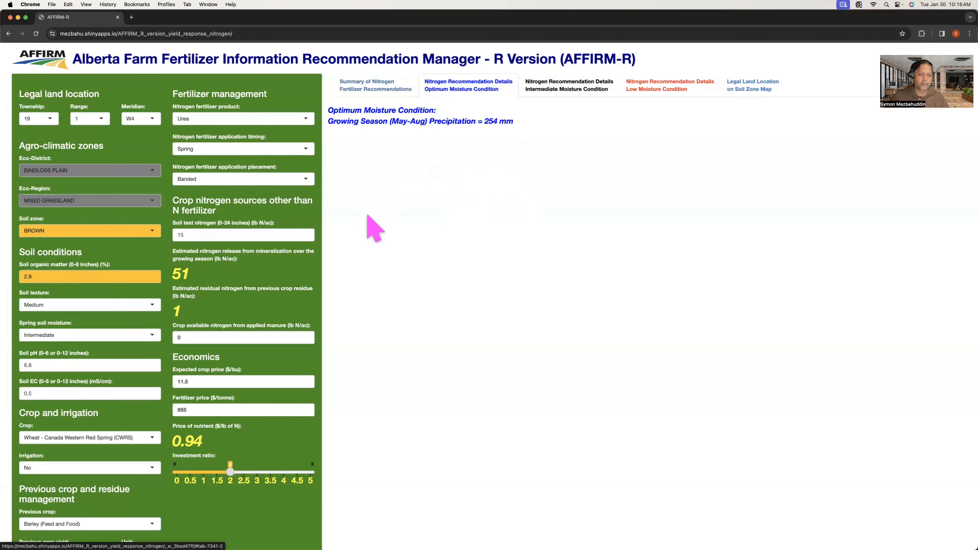
{"action": "left_click", "coordinate": [376, 89]}
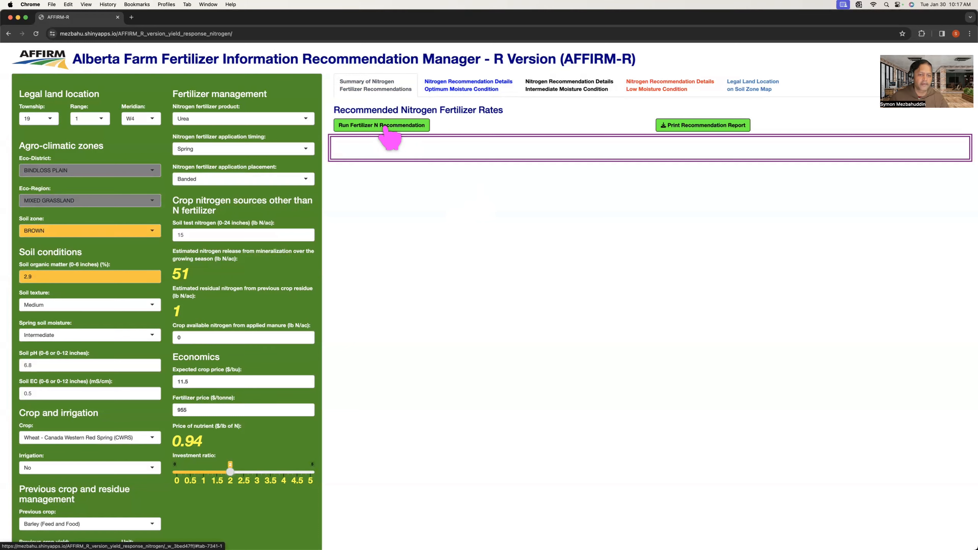
{"action": "left_click", "coordinate": [466, 89]}
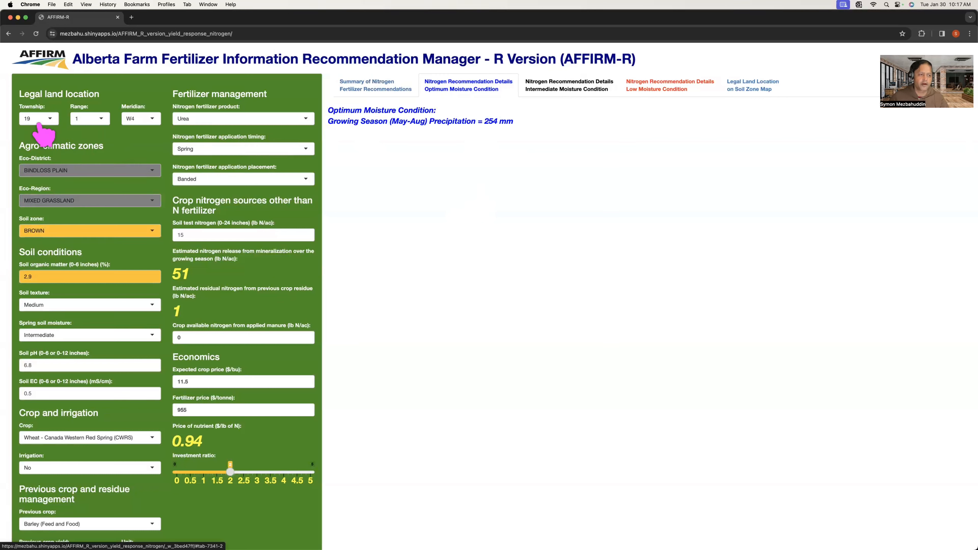
{"action": "left_click", "coordinate": [550, 92]}
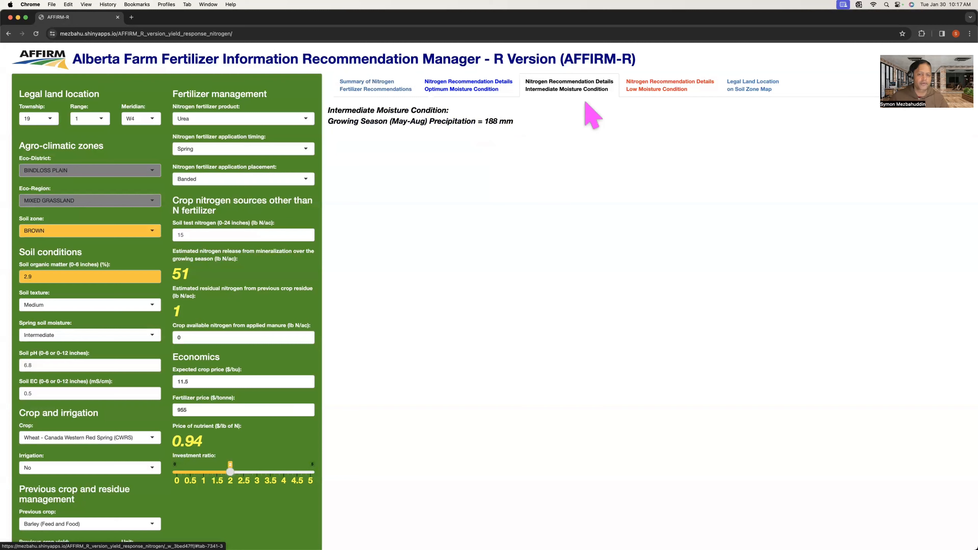
{"action": "left_click", "coordinate": [670, 85]}
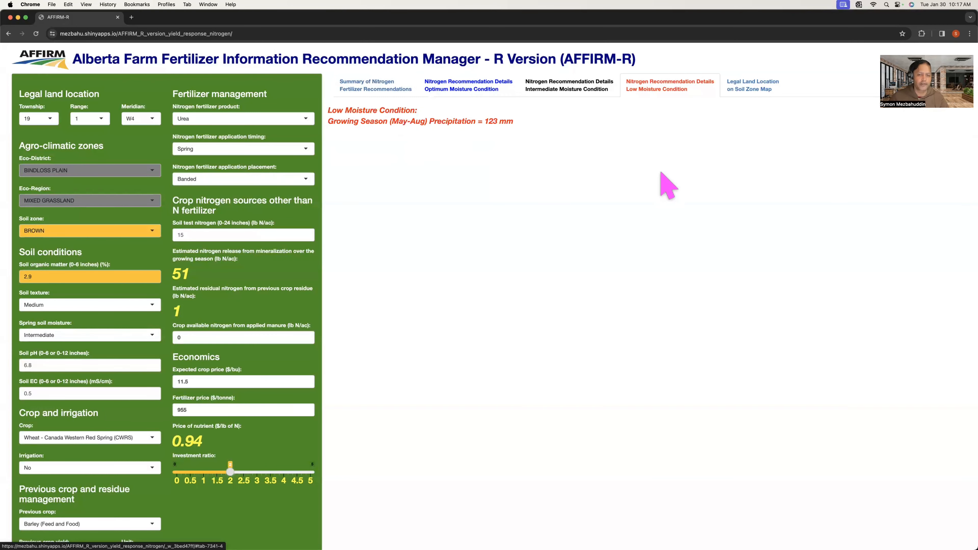
{"action": "left_click", "coordinate": [491, 92]}
{"action": "left_click", "coordinate": [558, 93]}
{"action": "left_click", "coordinate": [631, 90]}
{"action": "left_click", "coordinate": [588, 90]}
{"action": "left_click", "coordinate": [497, 93]}
{"action": "left_click", "coordinate": [557, 93]}
{"action": "left_click", "coordinate": [647, 92]}
{"action": "left_click", "coordinate": [486, 95]}
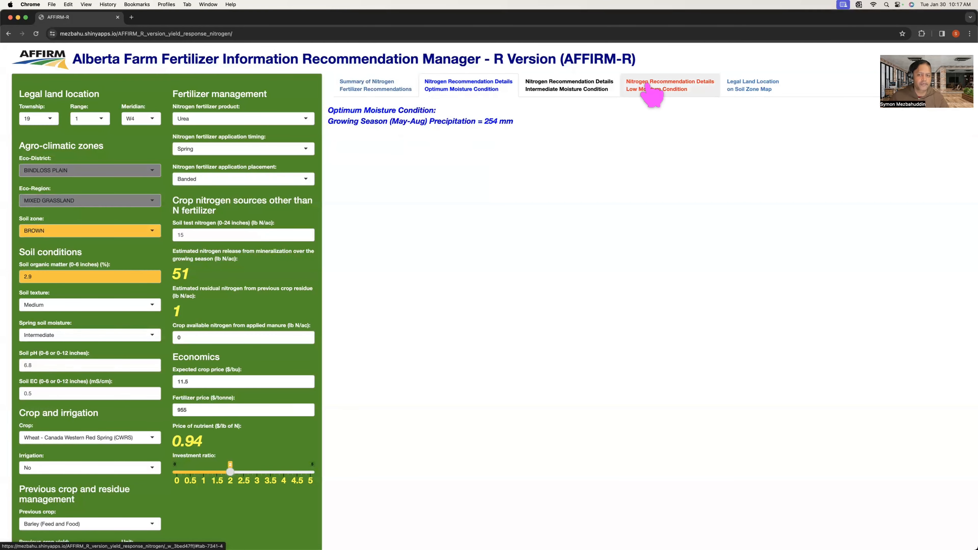
{"action": "left_click", "coordinate": [649, 92]}
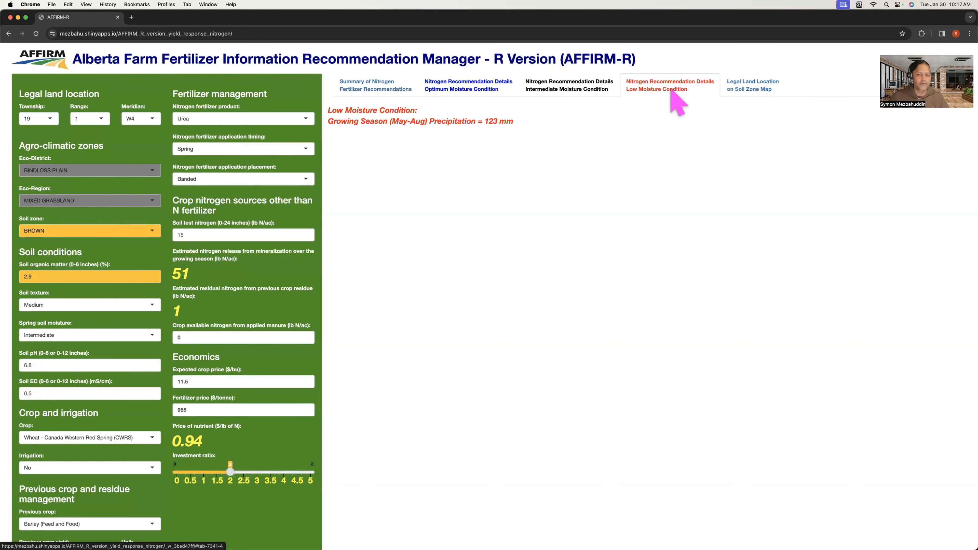
{"action": "left_click", "coordinate": [475, 92]}
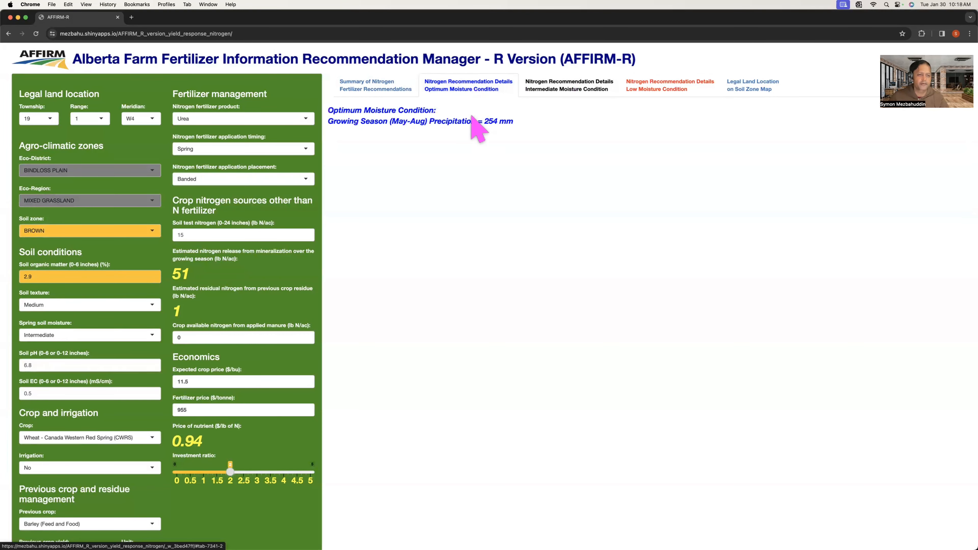
{"action": "left_click", "coordinate": [568, 89]}
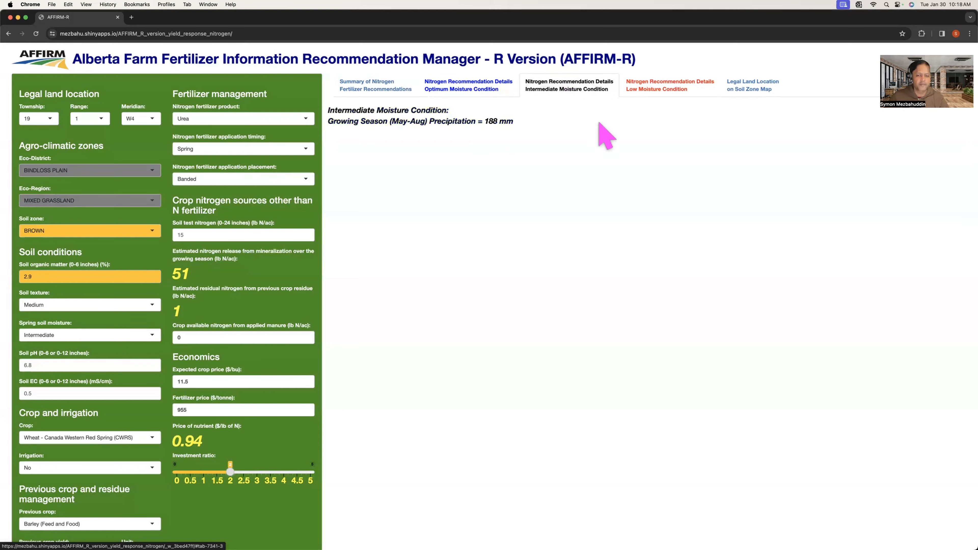
{"action": "left_click", "coordinate": [500, 93]}
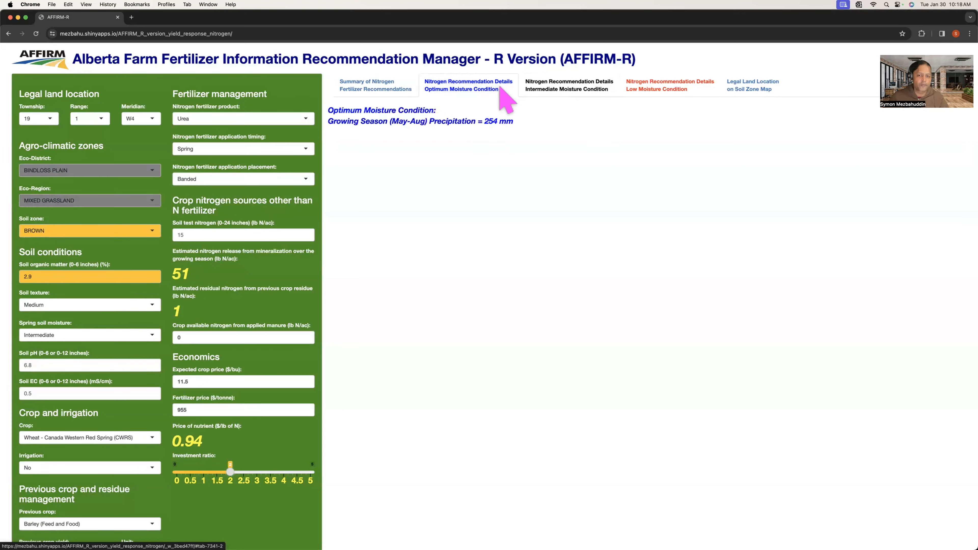
{"action": "left_click", "coordinate": [553, 89]}
{"action": "left_click", "coordinate": [647, 89]}
{"action": "left_click", "coordinate": [579, 93]}
{"action": "left_click", "coordinate": [483, 95]}
{"action": "left_click", "coordinate": [676, 90]}
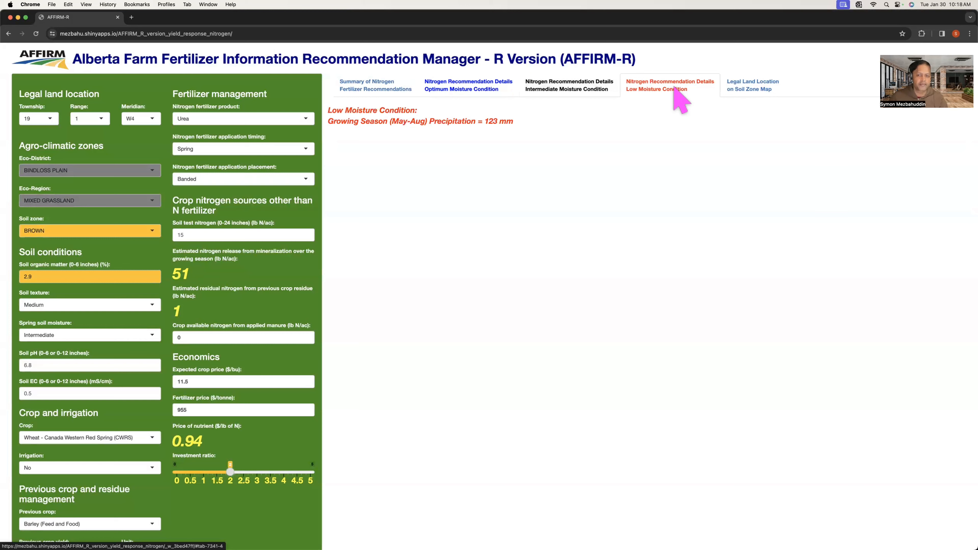
{"action": "left_click", "coordinate": [578, 92]}
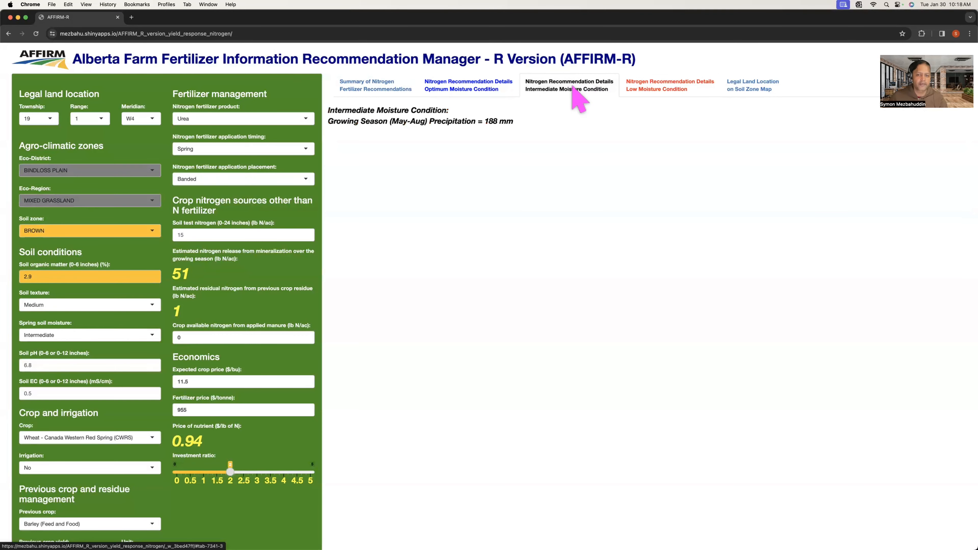
Step: Open the soil zone map, change the legal land location to township 16, range 4, and locate it on the map
{"action": "left_click", "coordinate": [740, 91]}
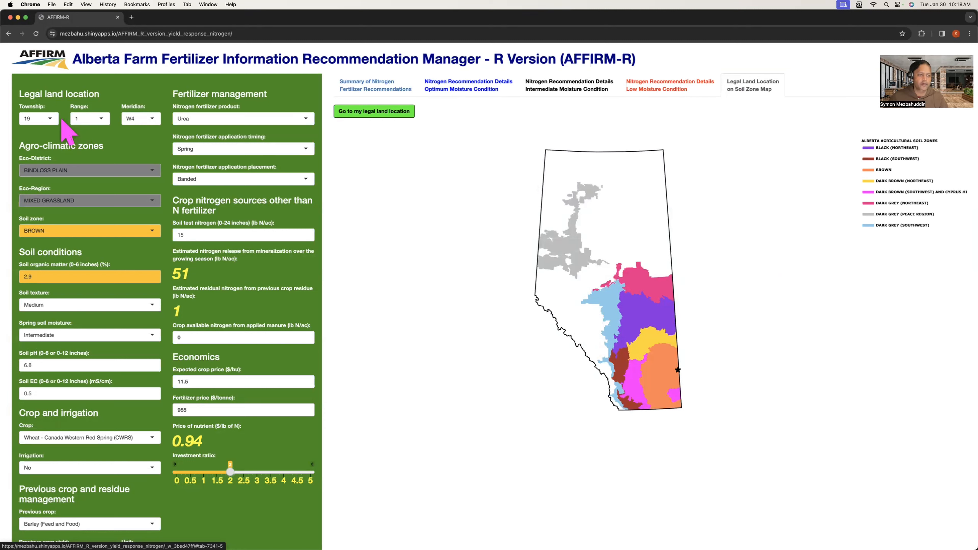
{"action": "left_click", "coordinate": [42, 119]}
{"action": "left_click", "coordinate": [48, 148]}
{"action": "left_click", "coordinate": [90, 119]}
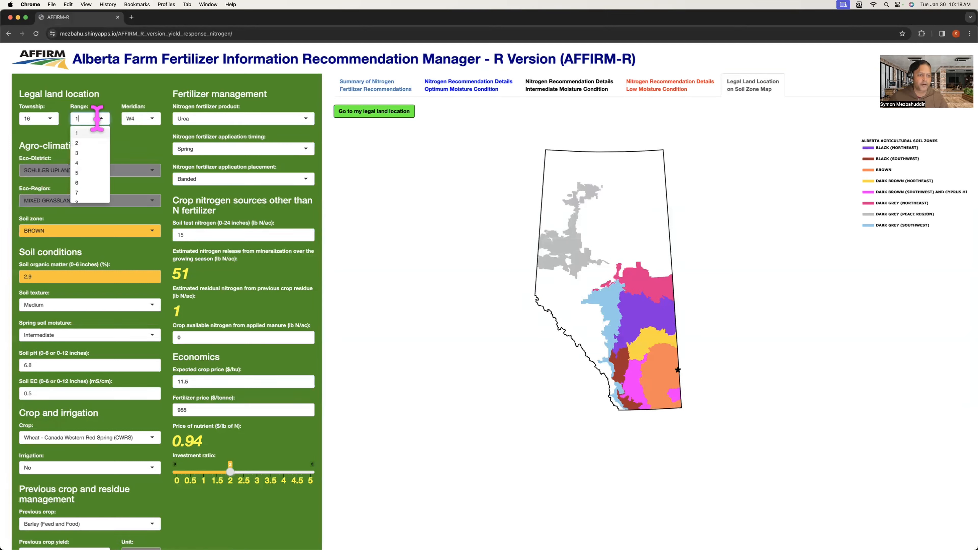
{"action": "left_click", "coordinate": [81, 155]}
{"action": "left_click", "coordinate": [352, 113]}
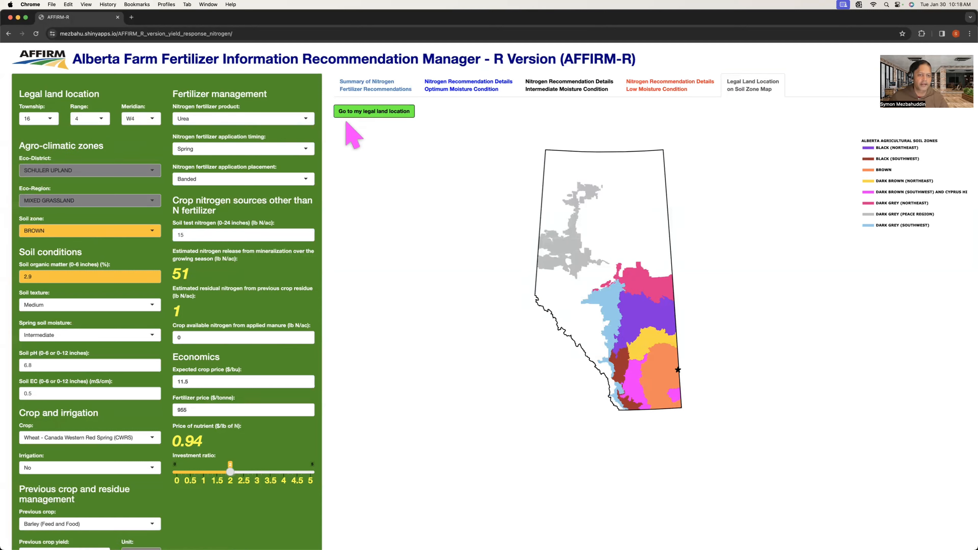